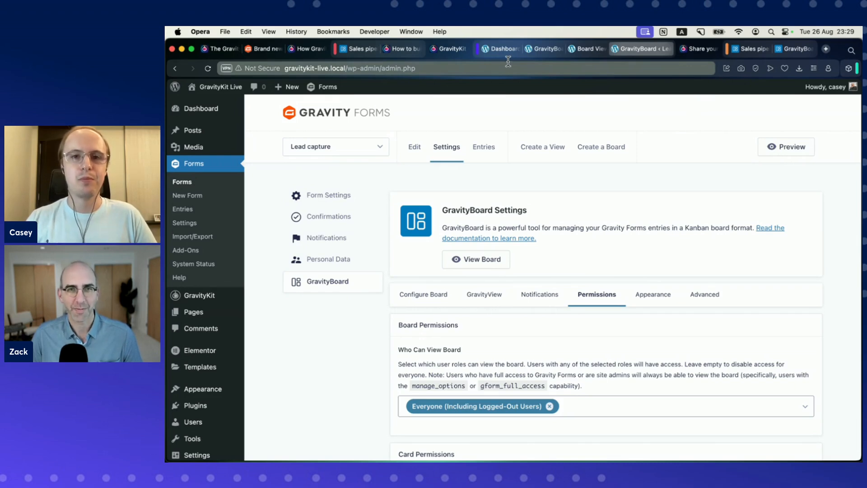
From the site's dashboard, add a new page titled "My View" and open it for editing with Elementor.
left_click(506, 47)
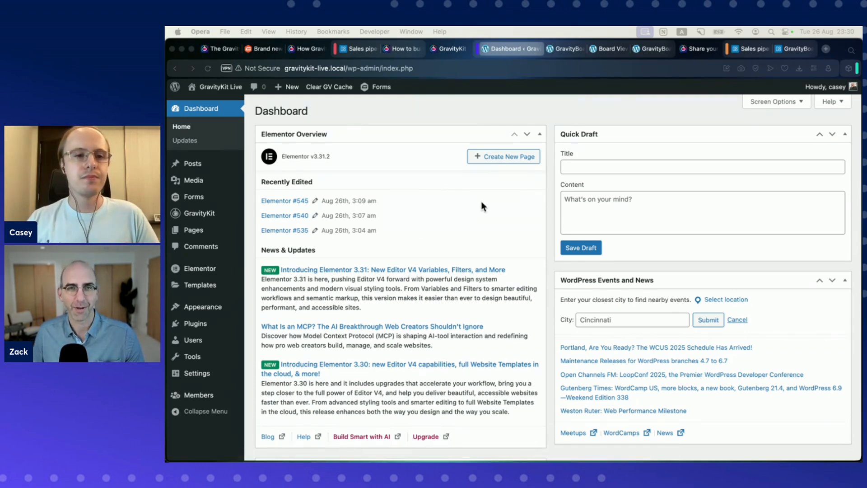
left_click(459, 210)
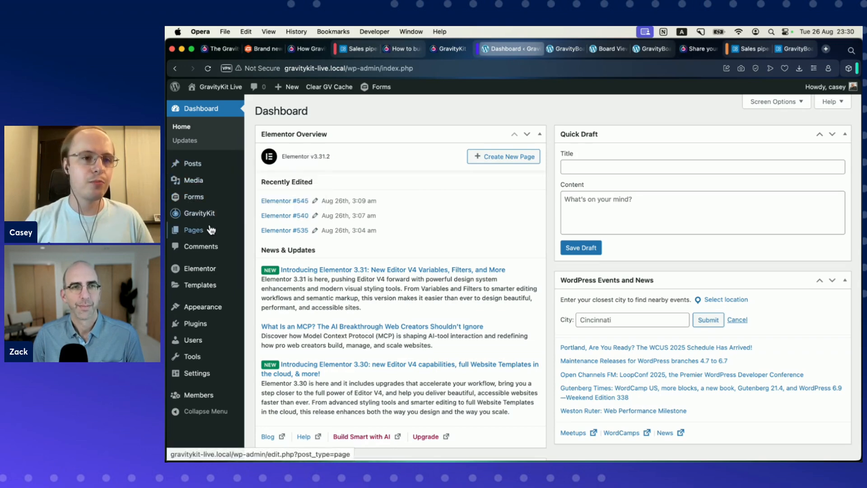
mouse_move(211, 230)
left_click(271, 245, "super")
left_click(542, 49)
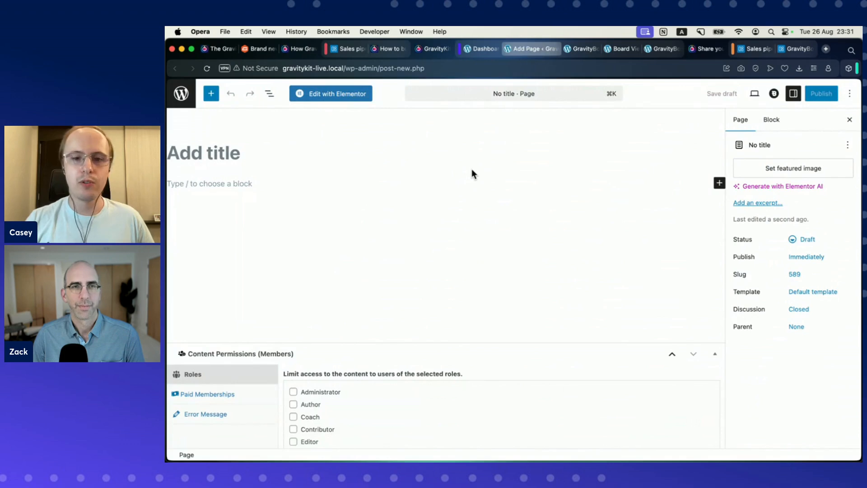
type("My View")
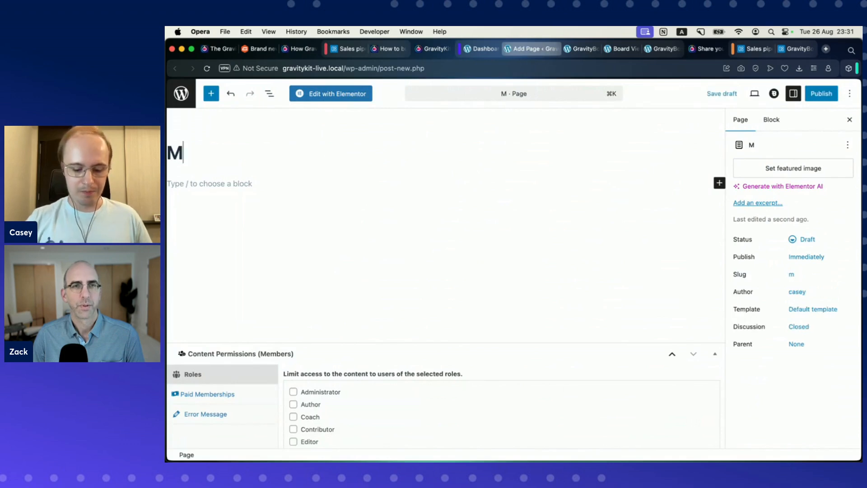
left_click(327, 99)
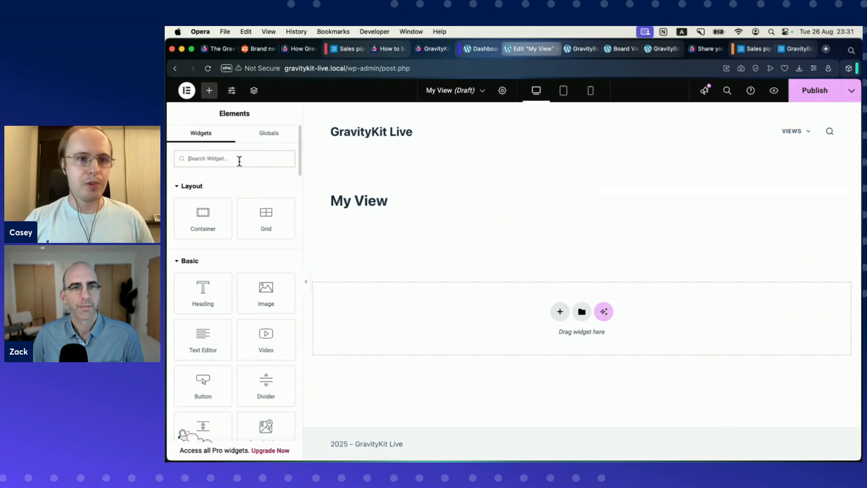
Search the widgets for "view" and place the GravityView widget in the page's empty container area.
key("super+equal")
key("super+equal")
type("vi")
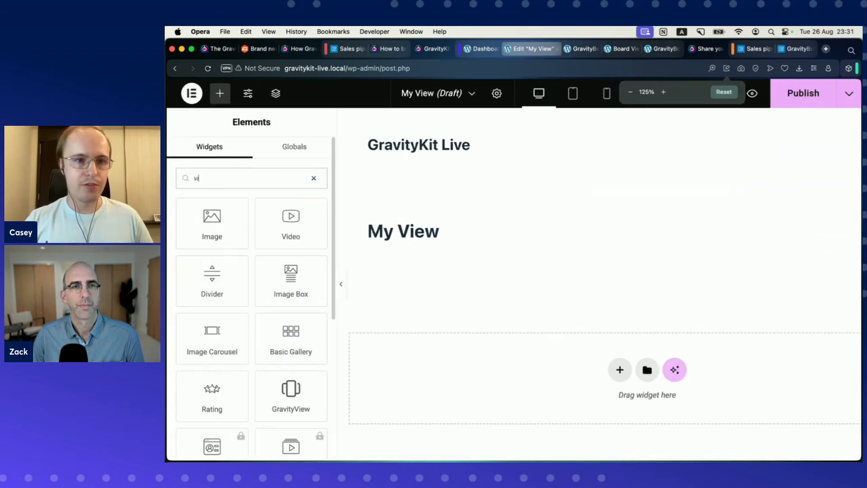
type("ew")
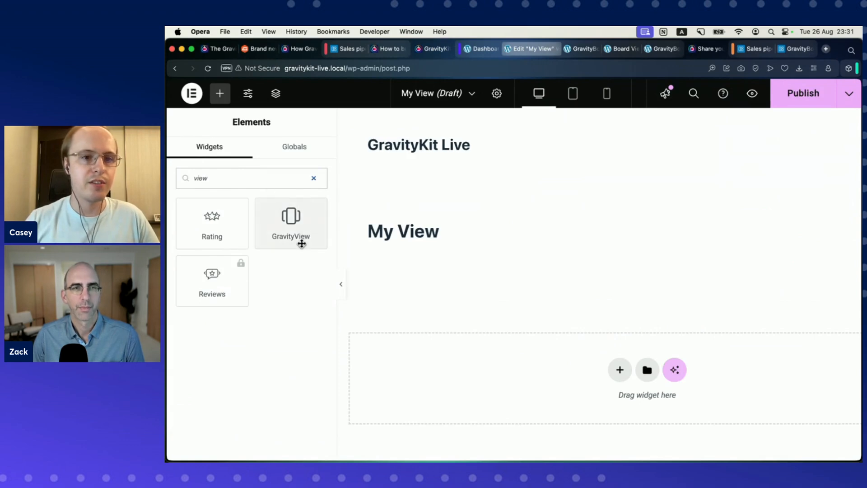
left_click(299, 221)
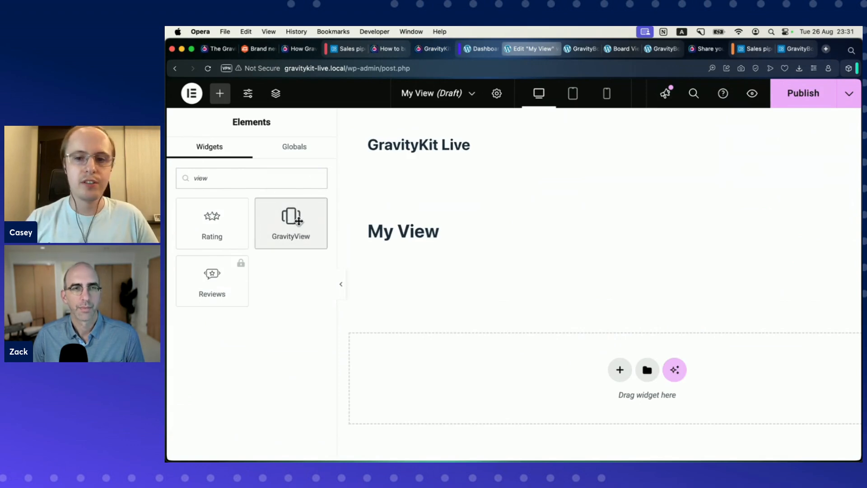
left_click_drag(298, 220, 487, 359)
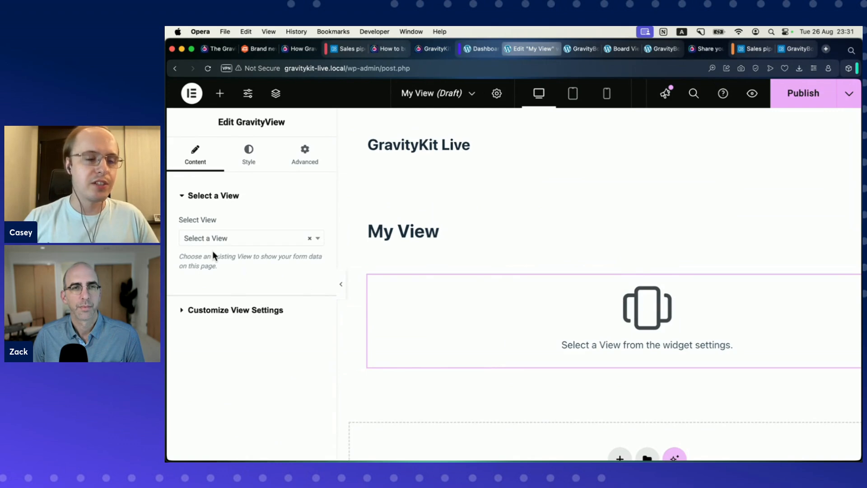
Choose Member profiles (View #287) as the View shown by the GravityView widget.
left_click(250, 242)
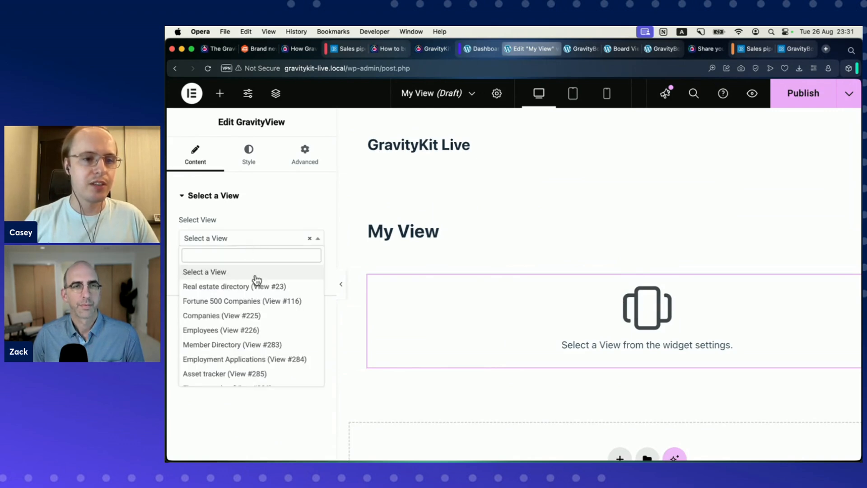
scroll(253, 289, "down", 2)
scroll(252, 288, "down", 4)
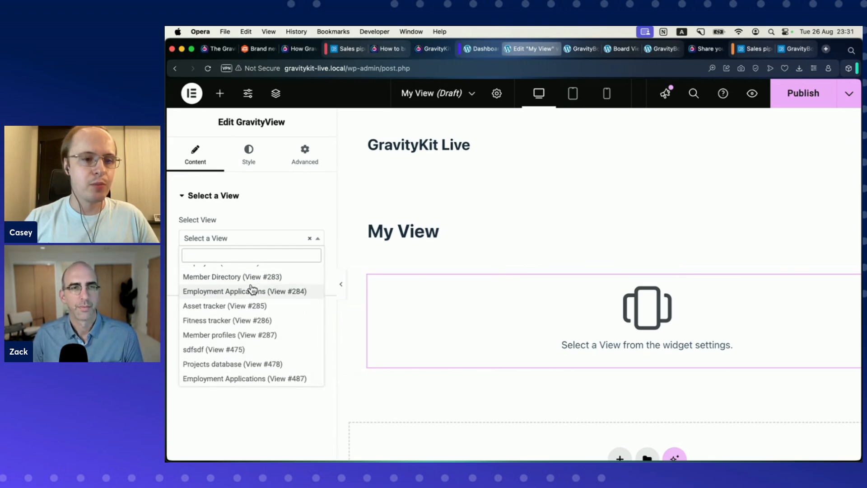
left_click(229, 337)
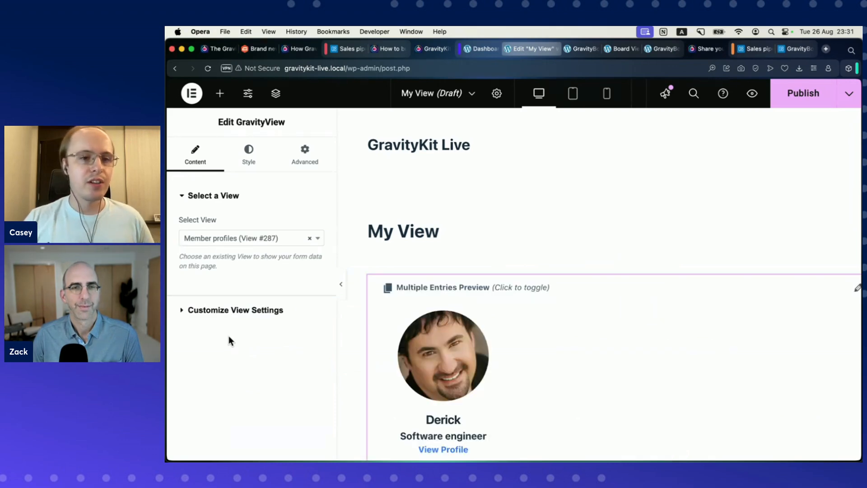
Review the widget's Customize View Settings, from entries per page through user permissions, sorting and date filters to the back link label.
left_click(183, 310)
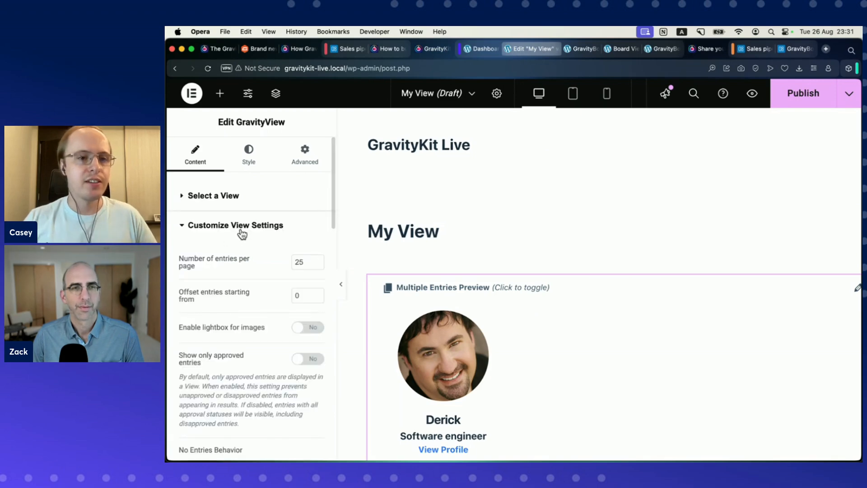
scroll(265, 245, "down", 1)
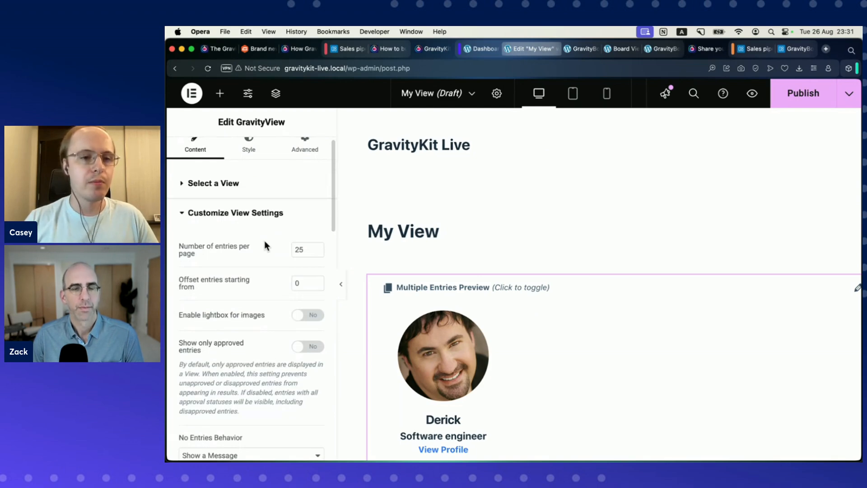
scroll(265, 242, "down", 3)
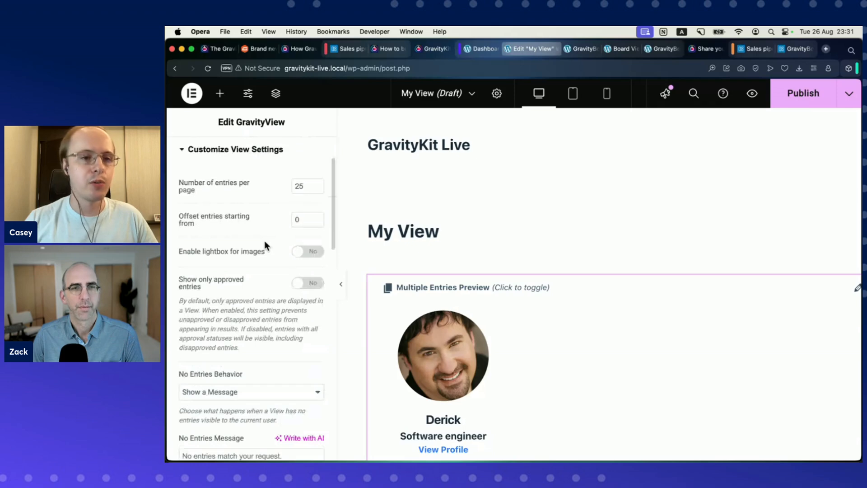
scroll(265, 244, "down", 10)
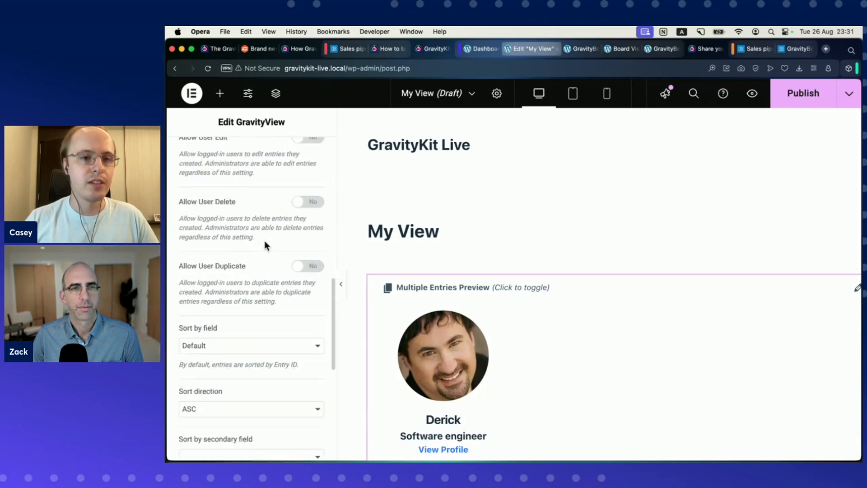
scroll(265, 244, "down", 7)
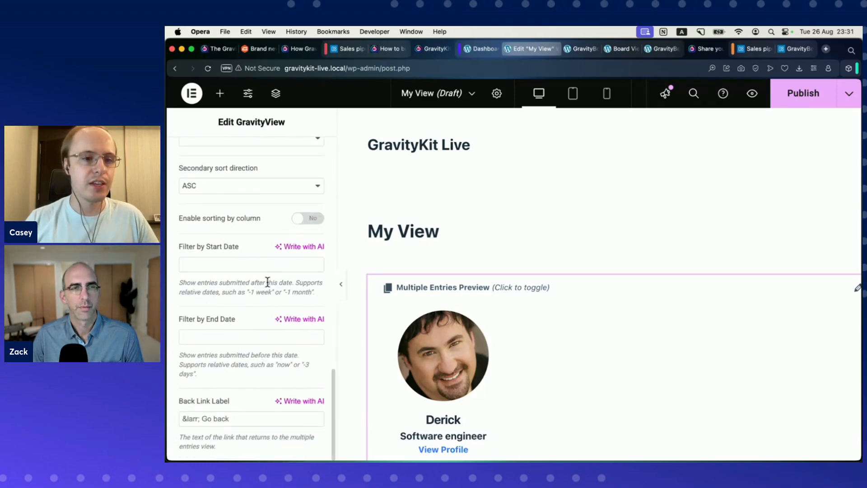
scroll(268, 282, "up", 12)
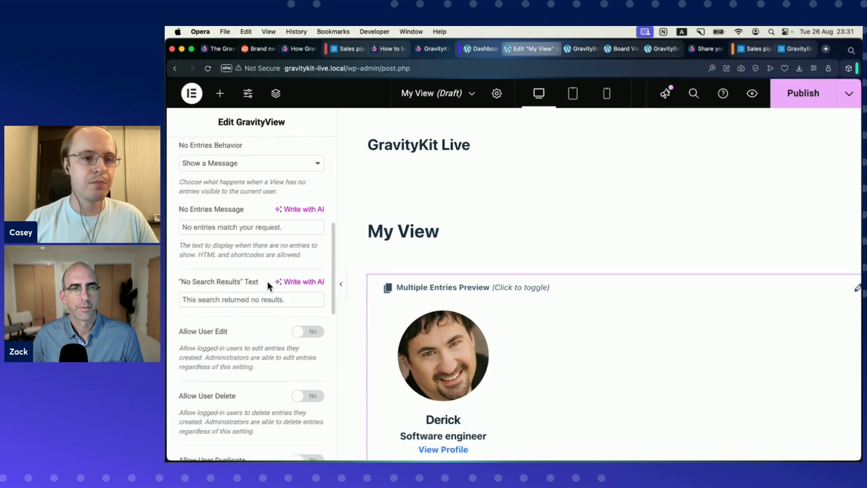
scroll(268, 281, "down", 3)
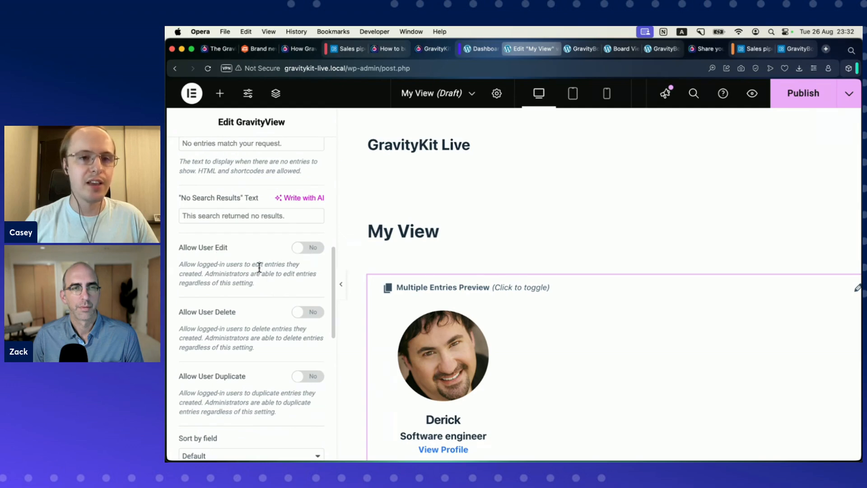
scroll(261, 267, "up", 1)
scroll(261, 265, "up", 3)
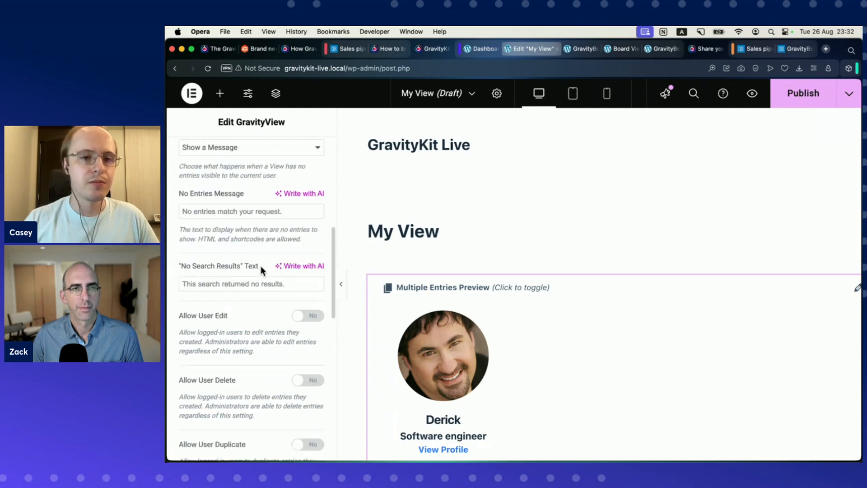
left_click_drag(332, 257, 336, 161)
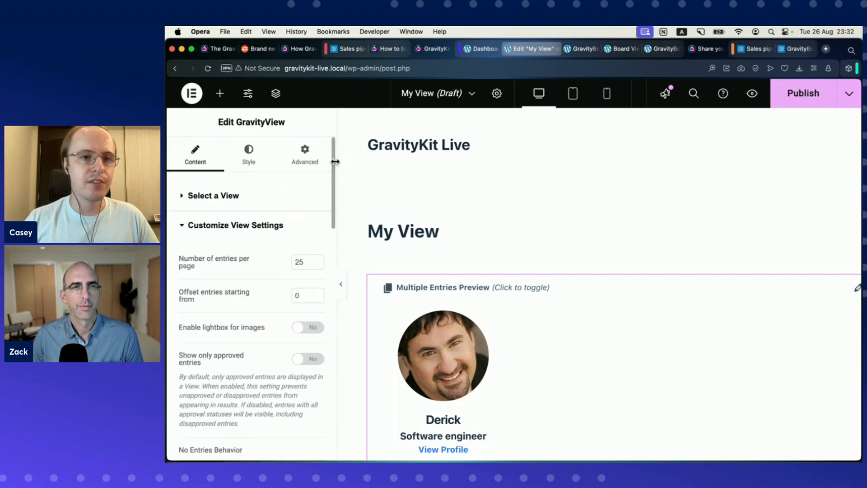
Examine the style sections available for the Multiple Entries layout and compare them with the member profiles preview.
left_click(252, 153)
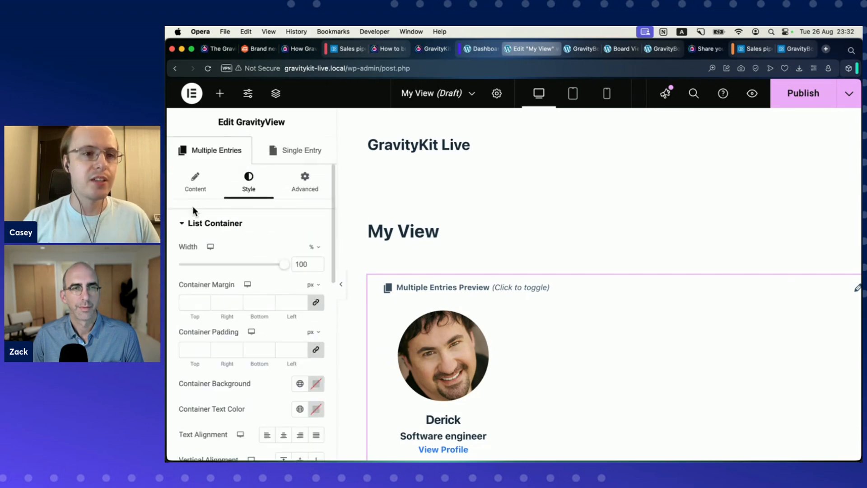
left_click(185, 222)
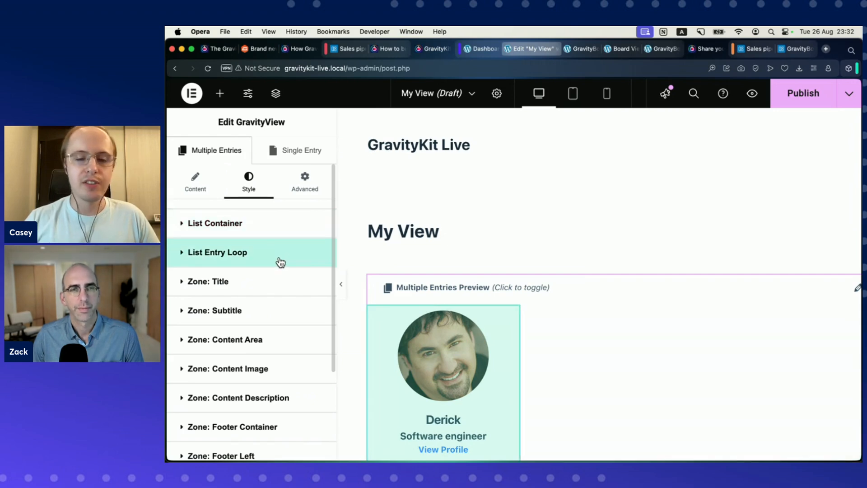
scroll(406, 216, "down", 5)
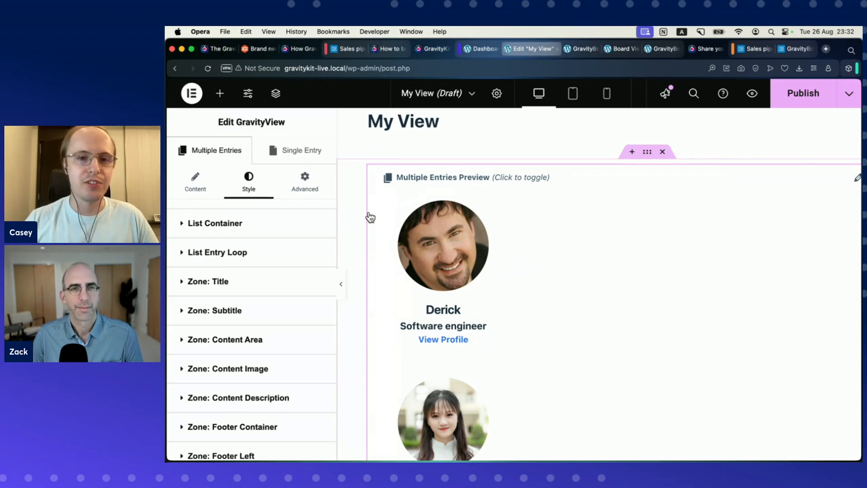
scroll(371, 217, "down", 1)
key("super+minus")
key("super+minus")
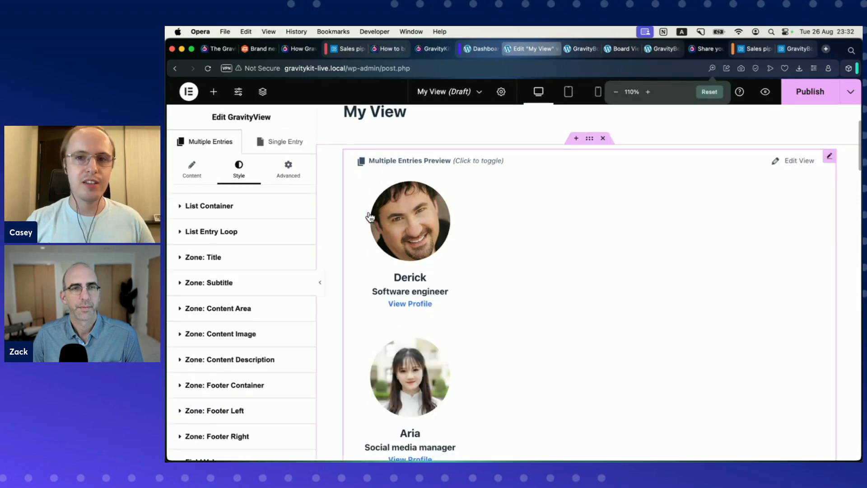
scroll(332, 214, "up", 1)
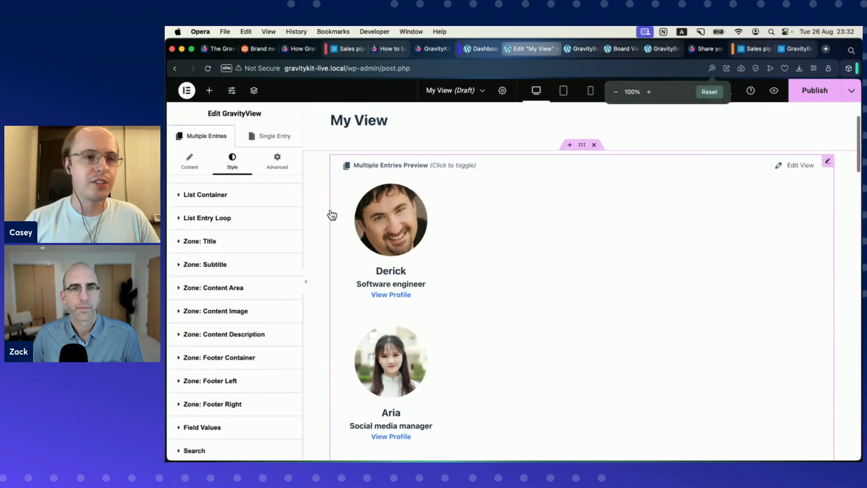
mouse_move(263, 199)
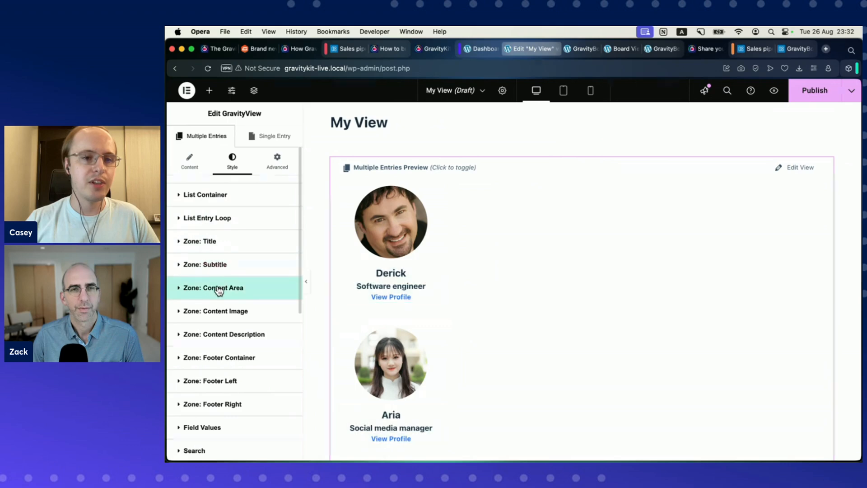
scroll(232, 291, "down", 1)
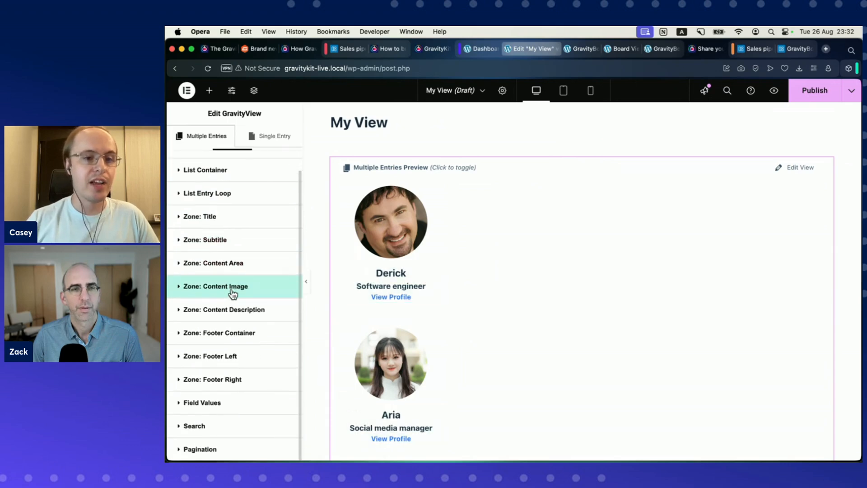
scroll(230, 295, "up", 1)
scroll(230, 295, "up", 1)
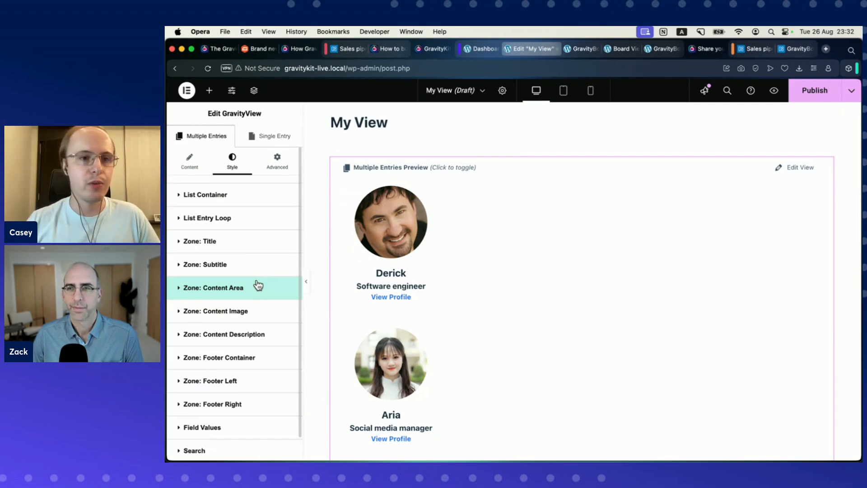
scroll(455, 230, "down", 5)
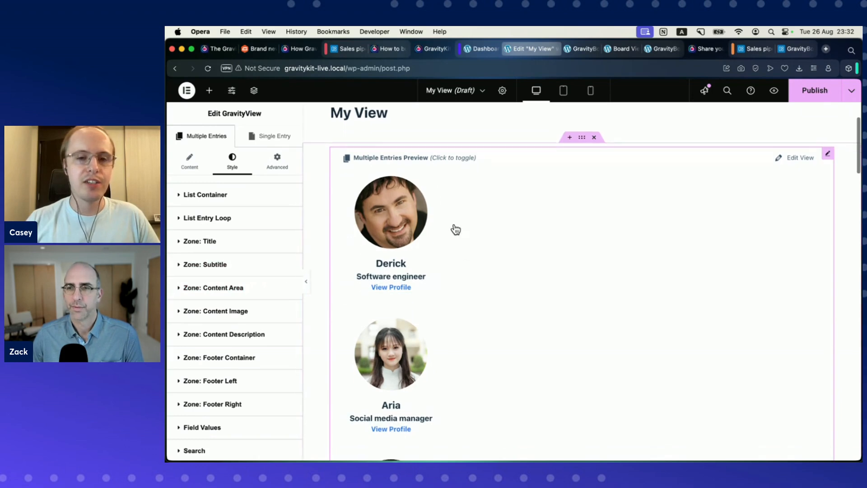
scroll(425, 199, "down", 3)
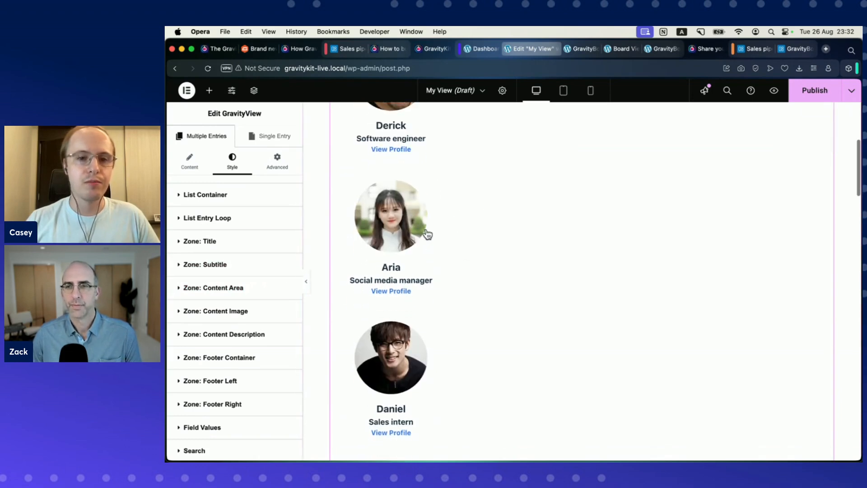
scroll(426, 233, "down", 3)
scroll(427, 233, "up", 10)
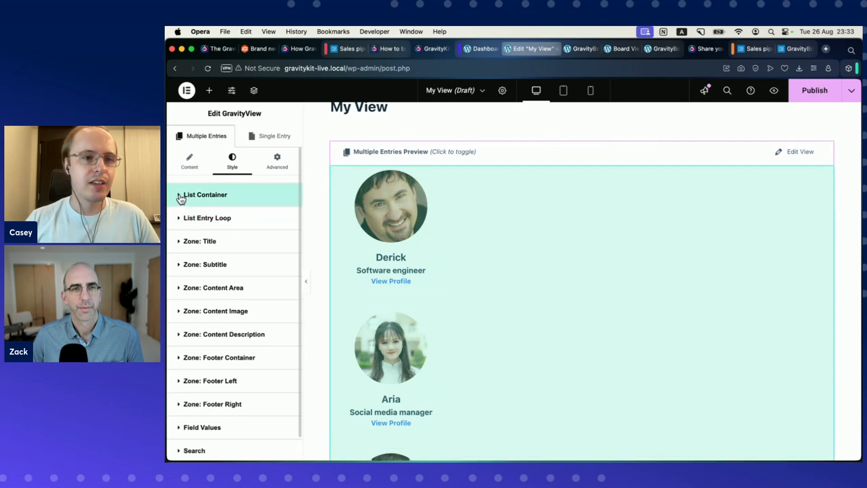
Set the List Entry Loop style to show 4 entries per row.
left_click(185, 199)
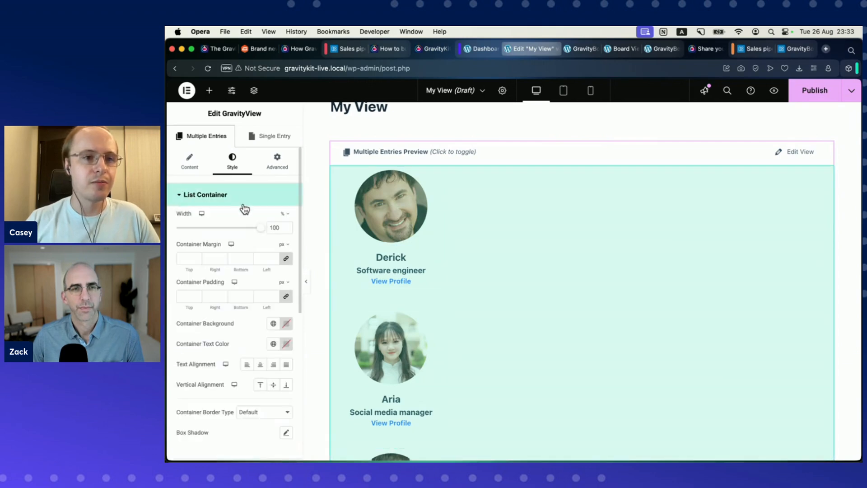
left_click(181, 218)
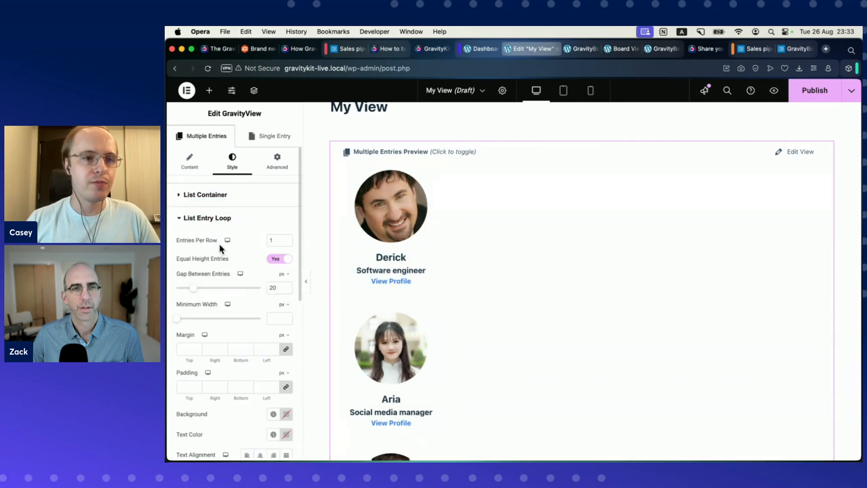
left_click(286, 238)
left_click(286, 238)
left_click(286, 238)
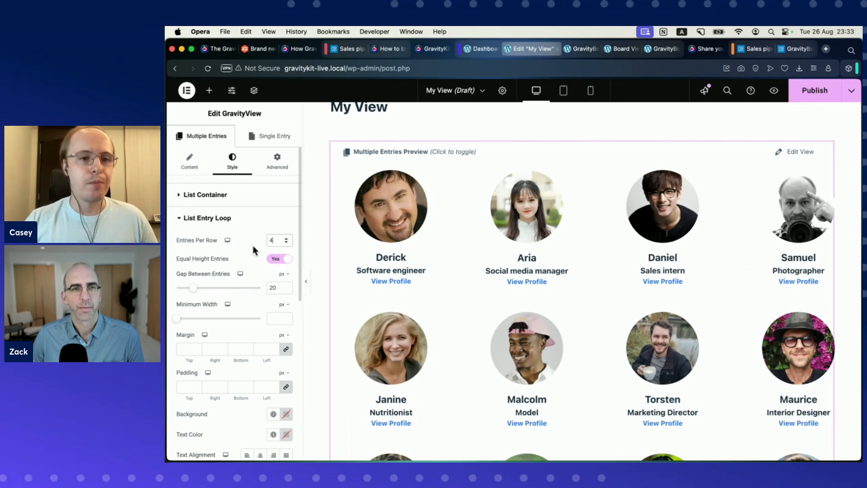
Reduce the List Entry Loop's gap between entries to 15 px.
scroll(260, 255, "down", 1)
left_click(286, 276)
left_click(285, 276)
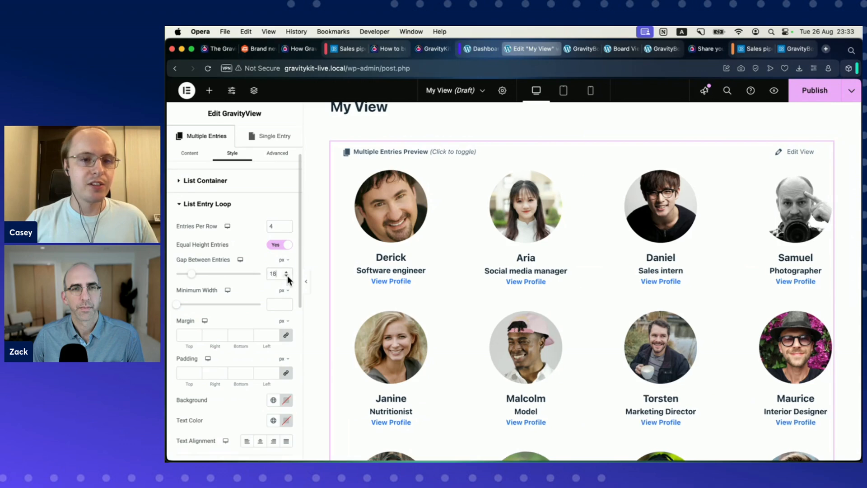
left_click(286, 276)
left_click(286, 276)
left_click(286, 276)
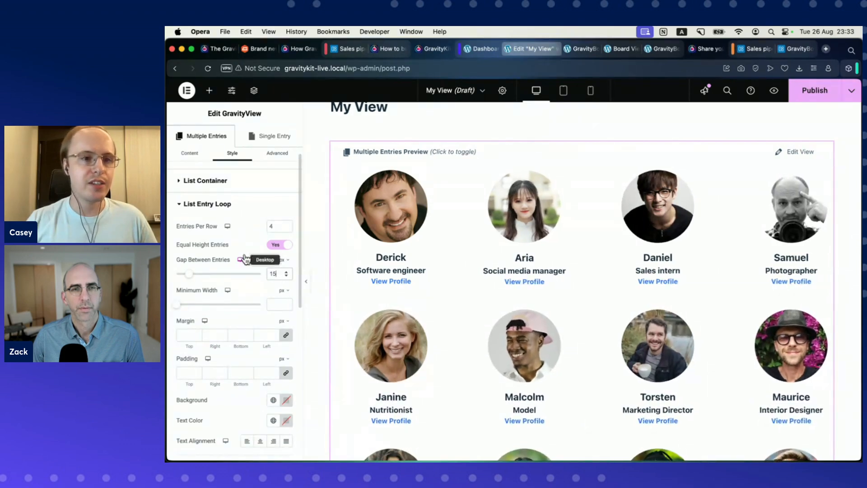
left_click(180, 208)
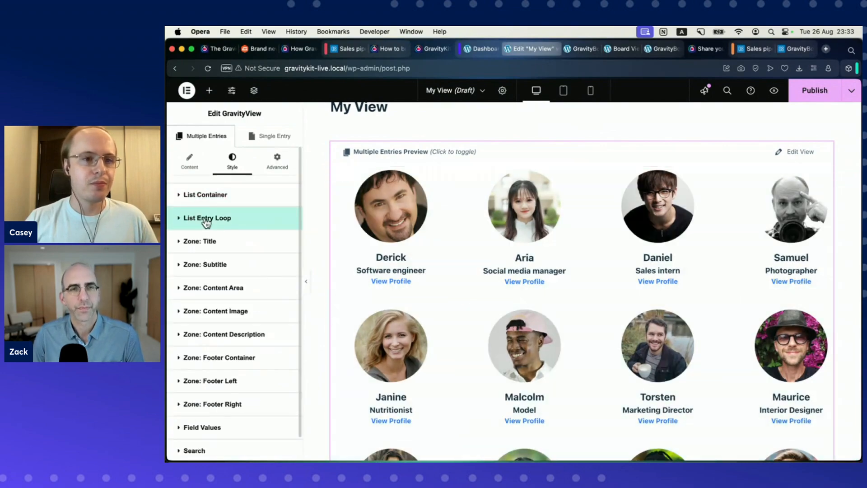
left_click(180, 219)
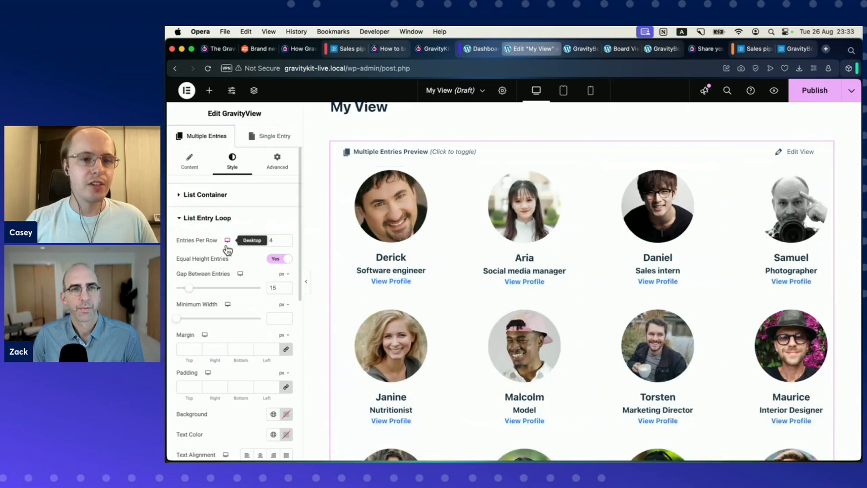
scroll(229, 266, "down", 1)
scroll(230, 266, "down", 5)
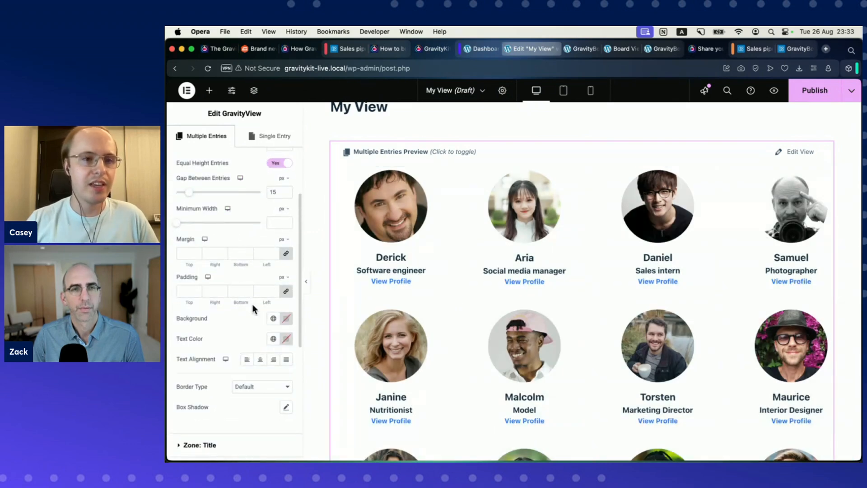
scroll(252, 304, "up", 5)
left_click(181, 220)
Set the List Container's background to the global color Color 3 (#3A4F66).
left_click(179, 195)
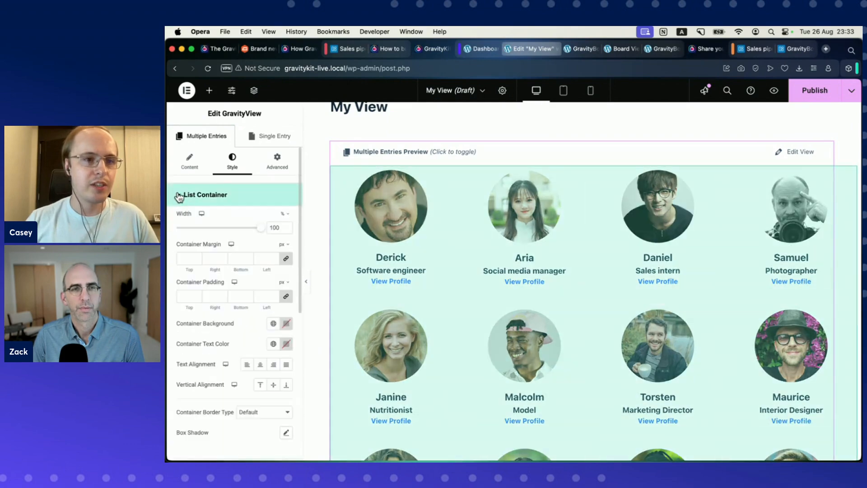
scroll(239, 244, "down", 2)
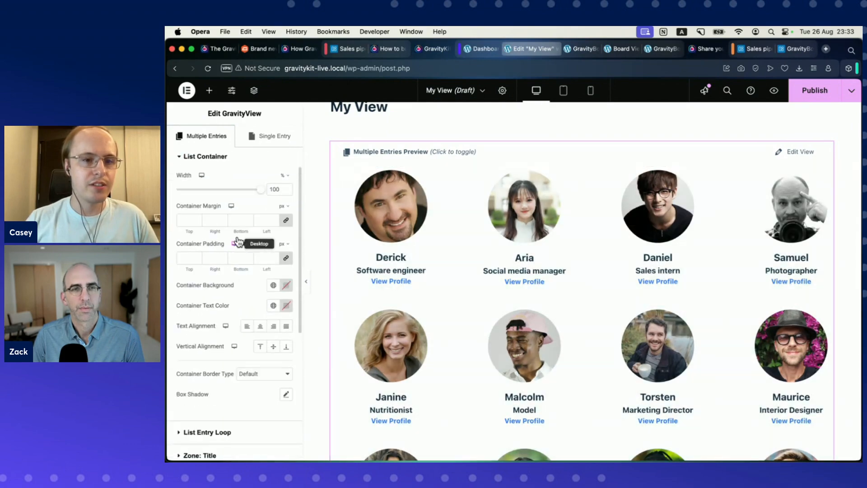
left_click(274, 284)
scroll(238, 217, "down", 3)
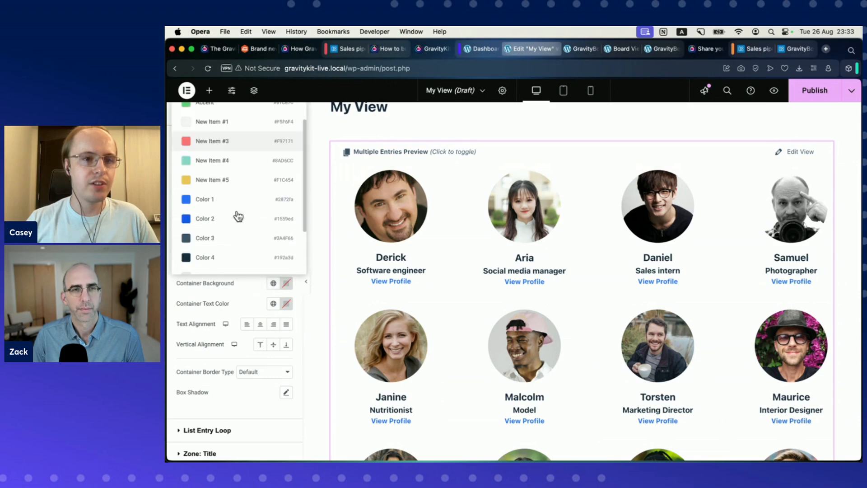
scroll(238, 217, "down", 2)
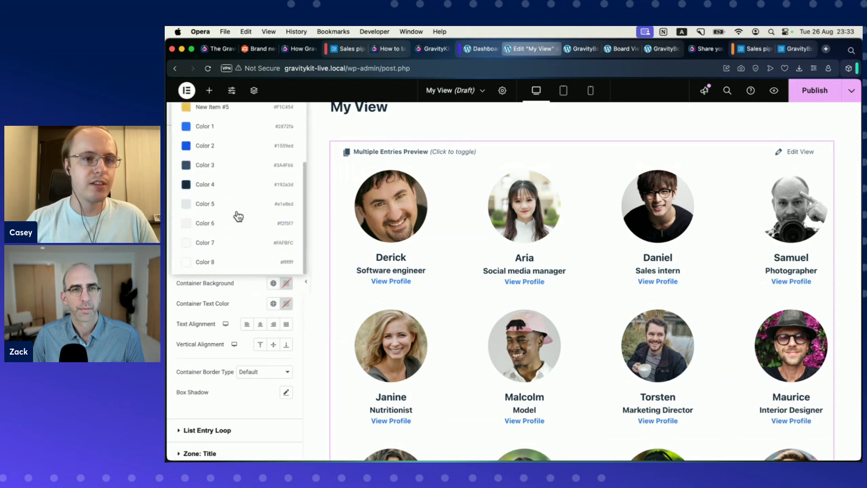
left_click(230, 165)
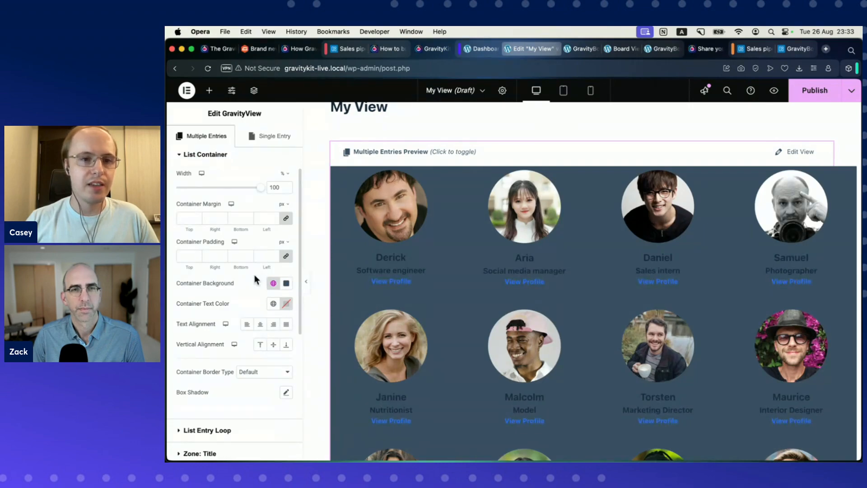
Set the List Entry Loop's background to the global color Color 4 (#192a3d).
left_click(181, 195)
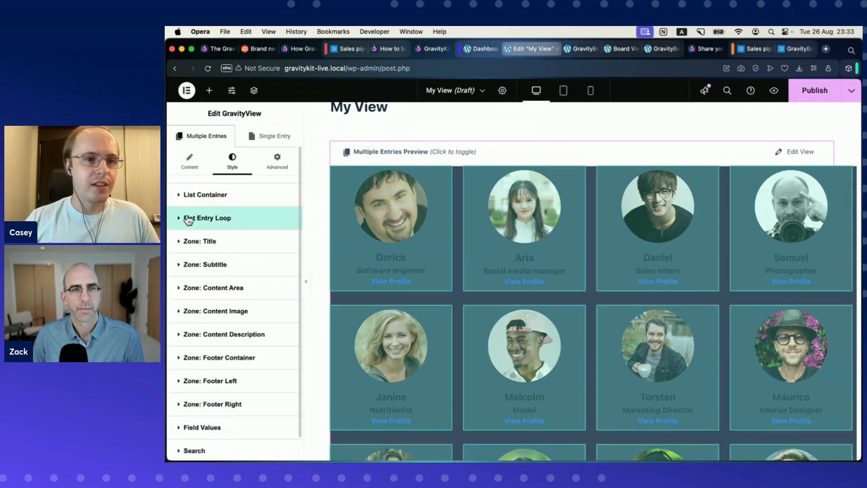
left_click(189, 219)
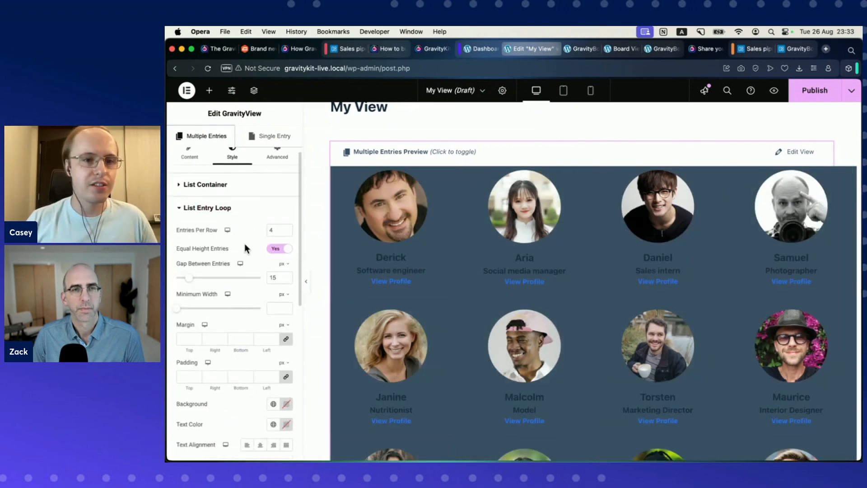
scroll(244, 249, "down", 2)
scroll(246, 256, "down", 6)
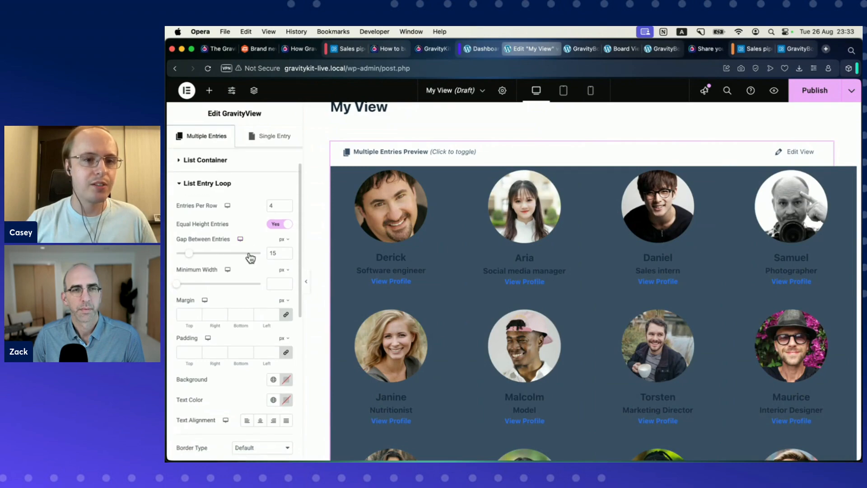
left_click(272, 284)
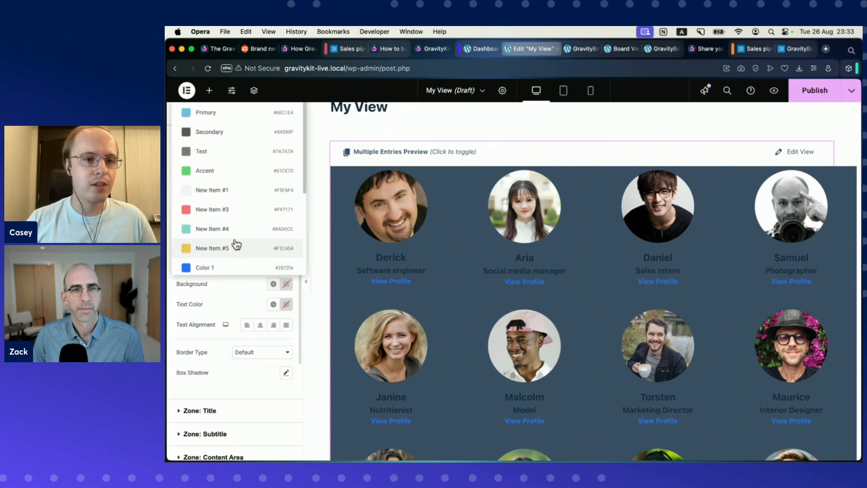
scroll(234, 244, "down", 3)
left_click(220, 260)
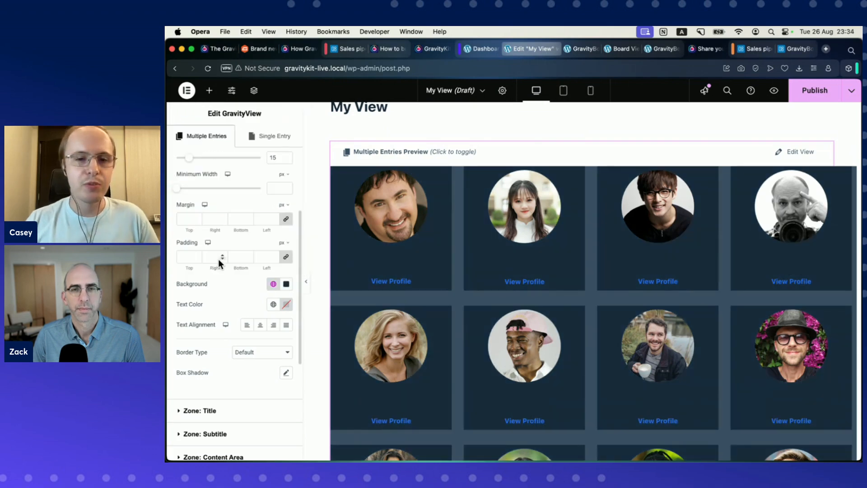
Set the List Container's padding to 50 px top and bottom and 10 px right and left.
scroll(255, 253, "up", 5)
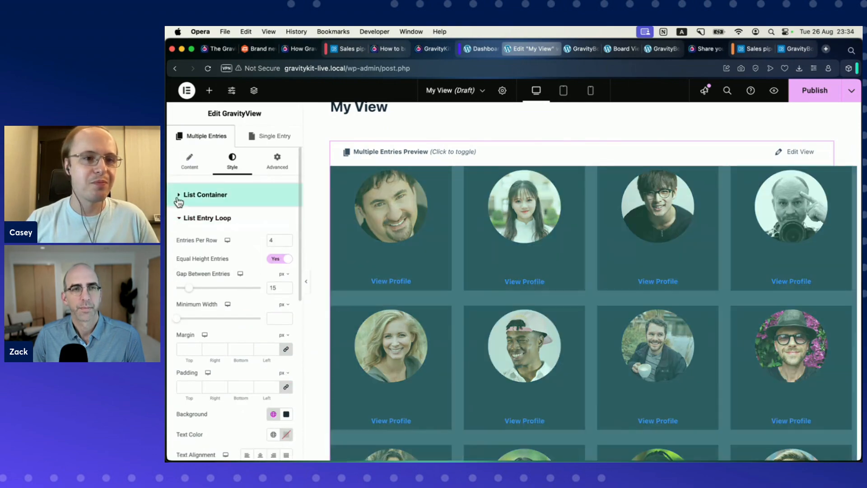
left_click(179, 197)
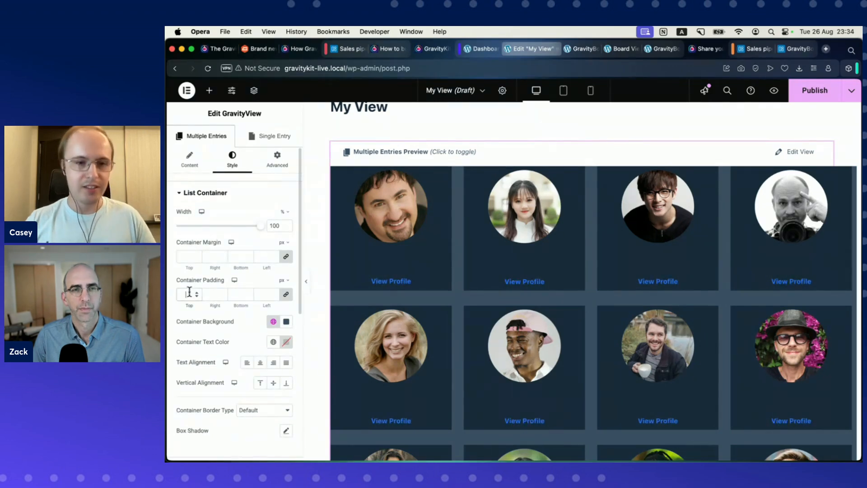
type("50")
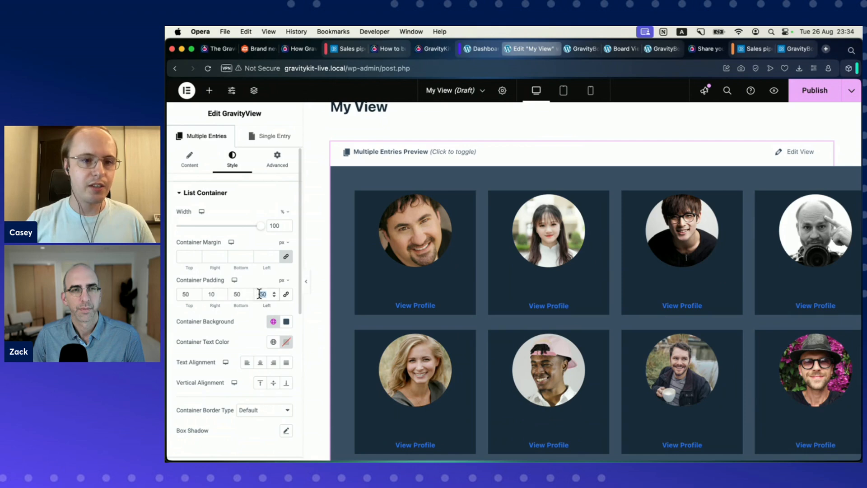
type("10")
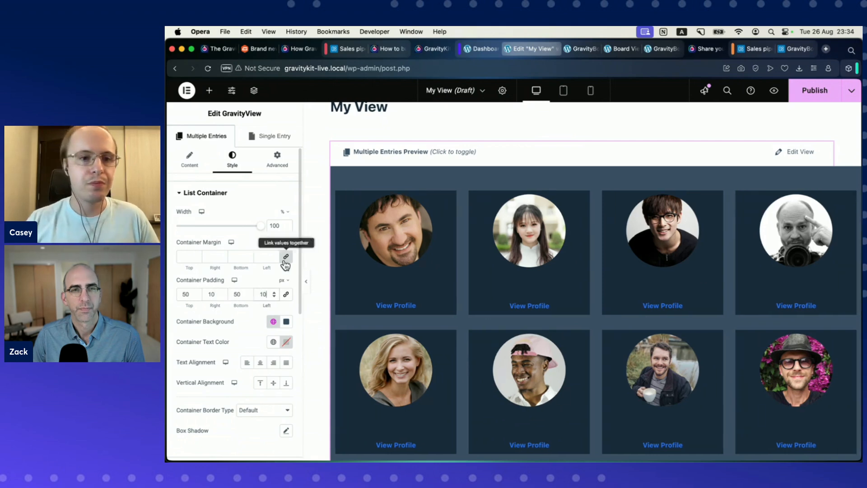
Give the List Entry Loop entries a Solid border type and a border radius of 5 px.
scroll(270, 265, "down", 5)
scroll(270, 265, "up", 3)
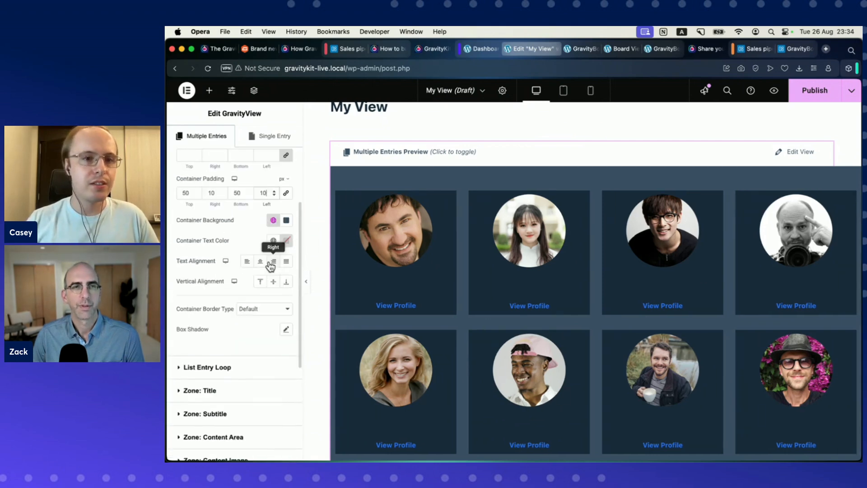
left_click(221, 368)
scroll(243, 258, "down", 4)
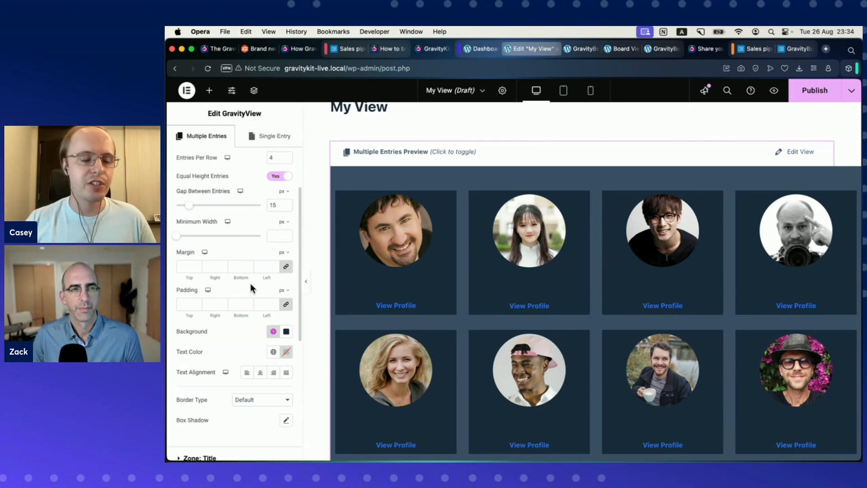
scroll(251, 285, "down", 2)
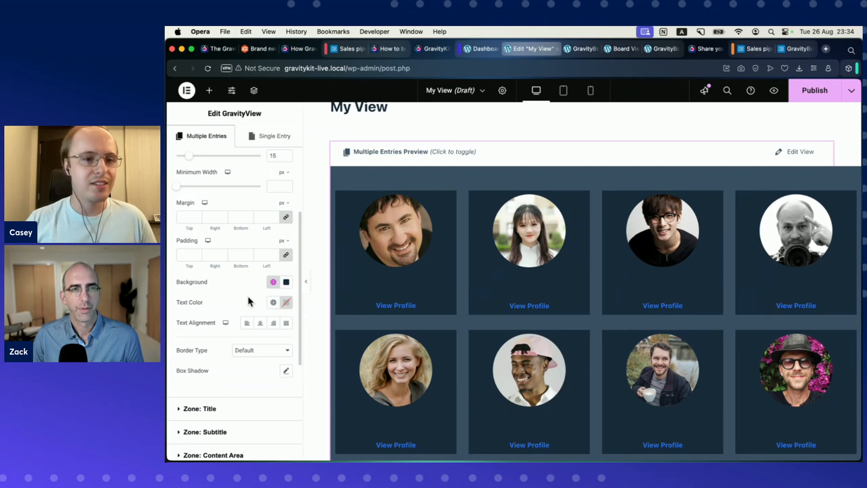
scroll(248, 296, "down", 1)
left_click(266, 336)
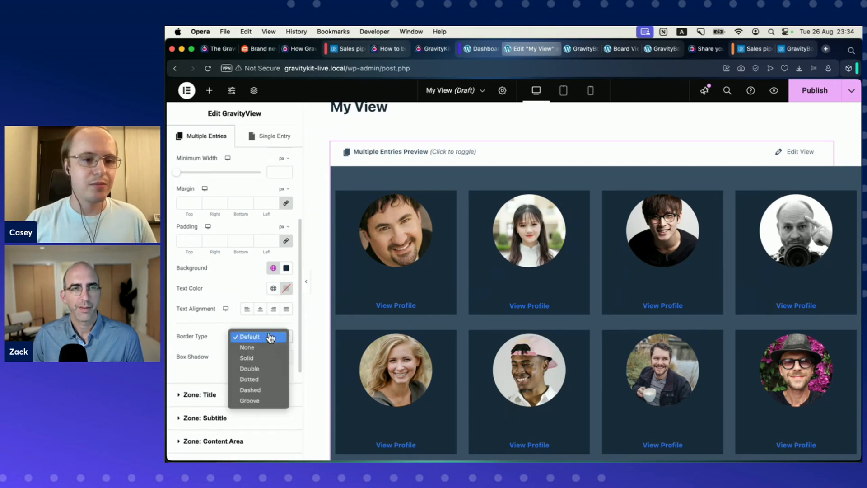
left_click(265, 357)
scroll(231, 318, "down", 3)
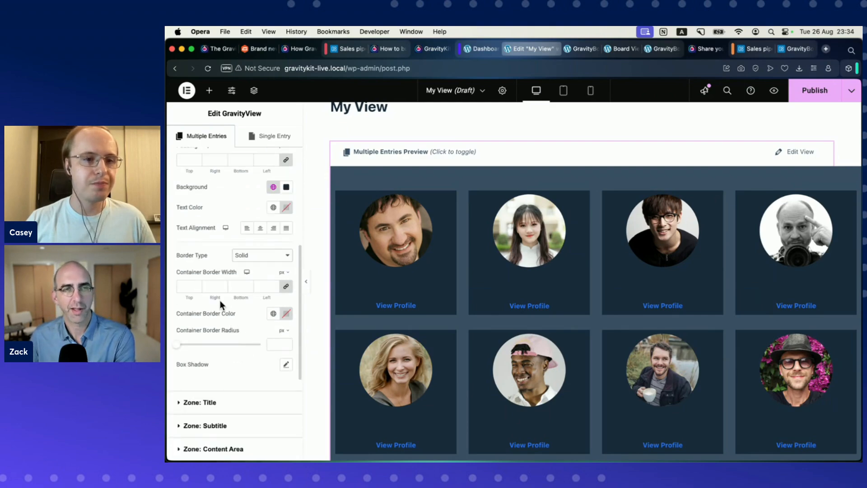
left_click(272, 345)
type("5")
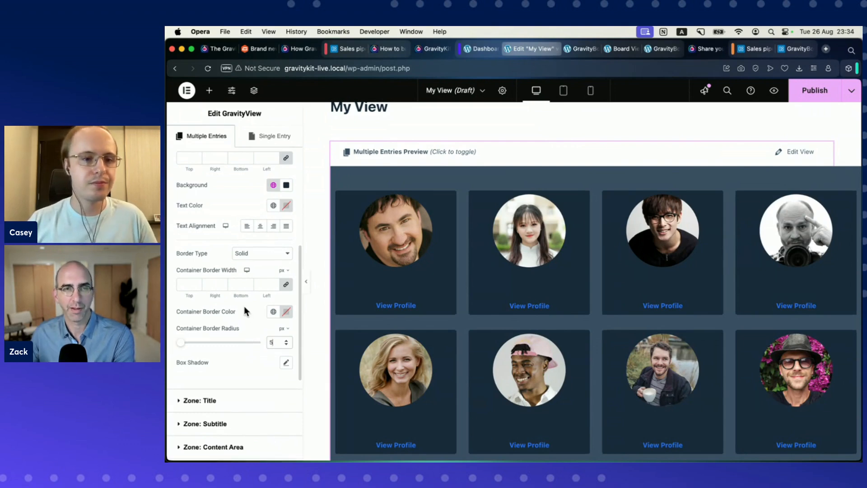
Set the text color of the Field Values to a near-white global color.
scroll(244, 305, "down", 3)
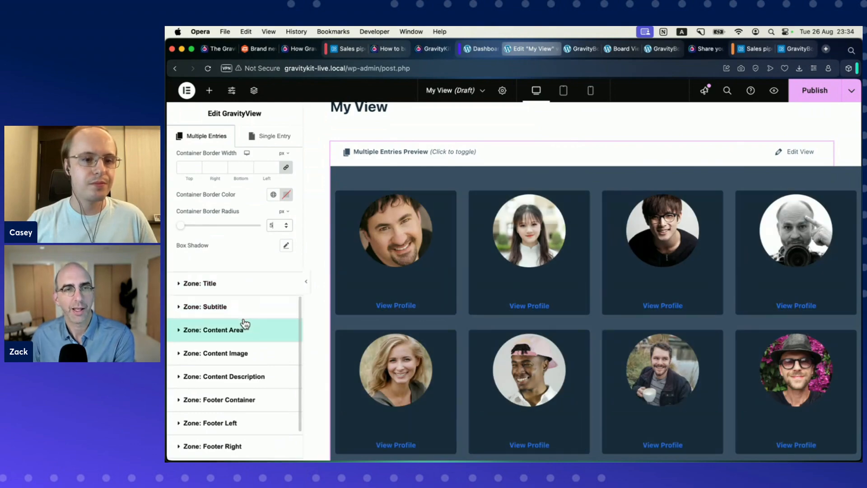
scroll(246, 319, "down", 3)
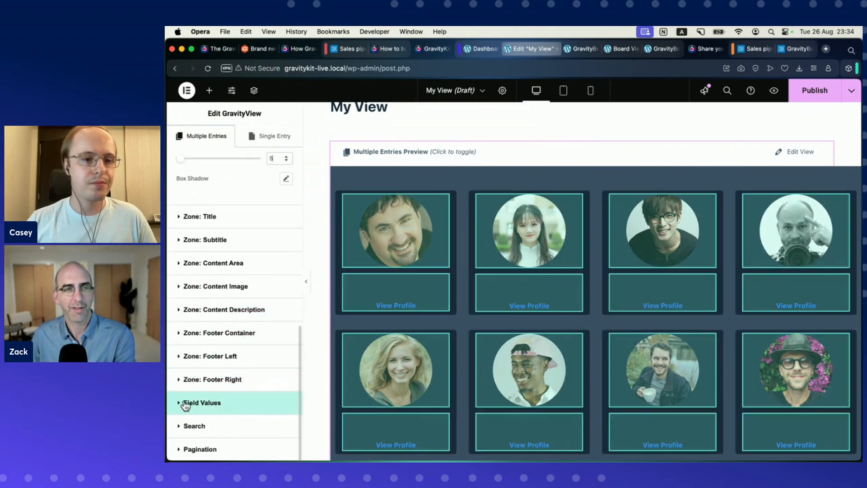
left_click(186, 404)
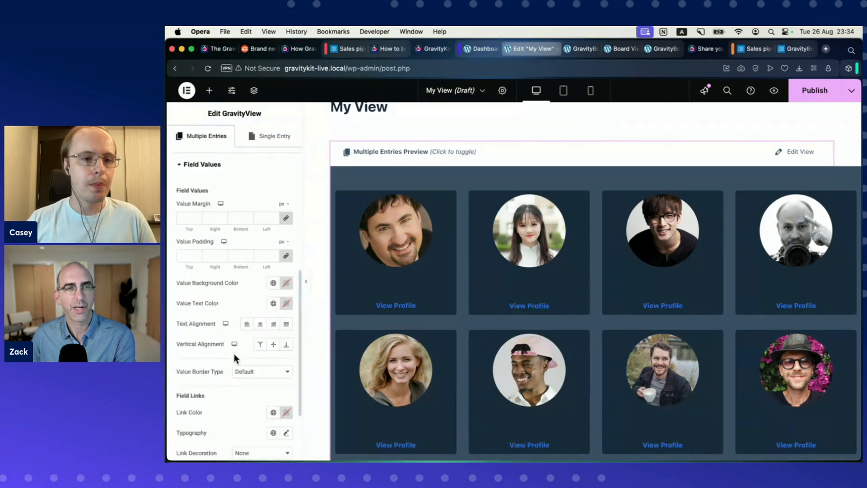
scroll(234, 355, "down", 3)
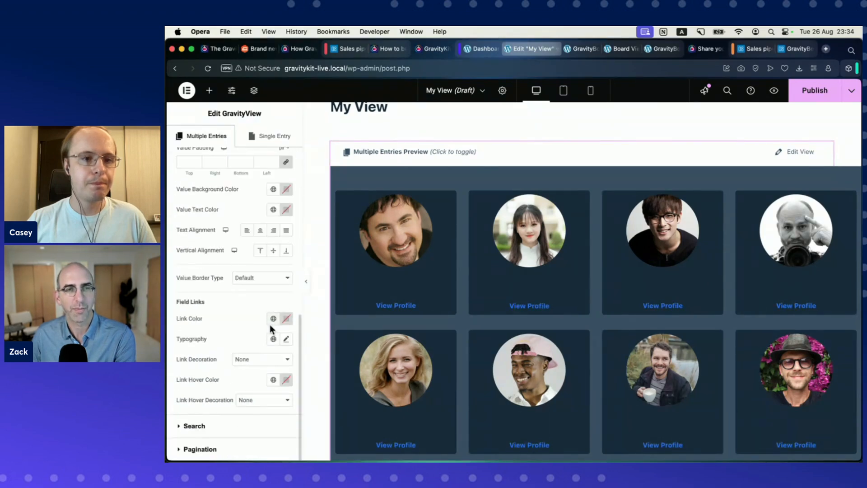
scroll(272, 329, "up", 2)
left_click(273, 256)
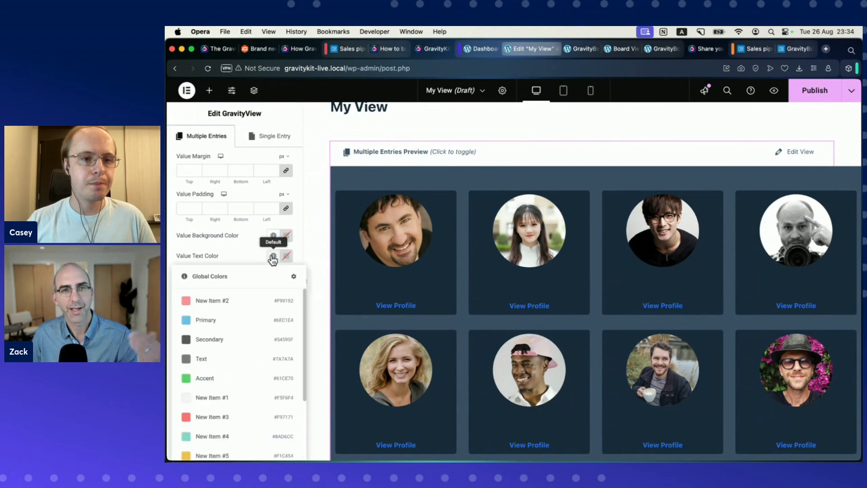
scroll(232, 325, "down", 1)
left_click(220, 390)
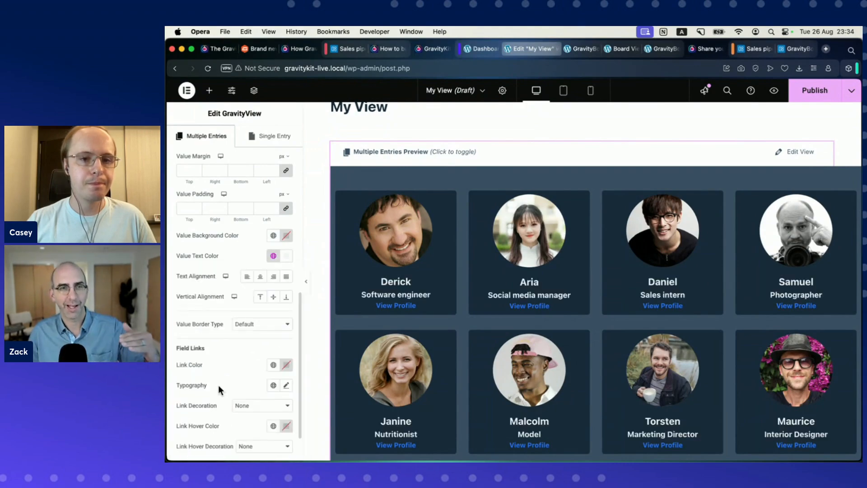
Set the Field Links' link color to the global color New Item #3 (#F97171).
scroll(244, 345, "down", 2)
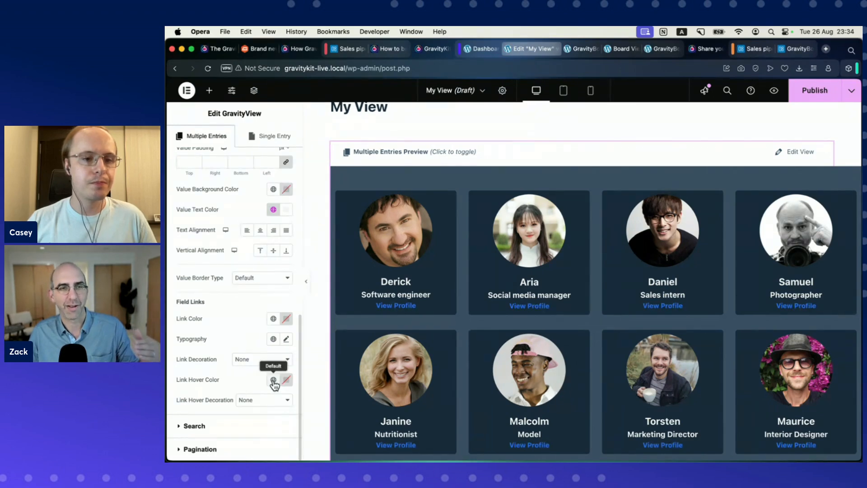
left_click(273, 320)
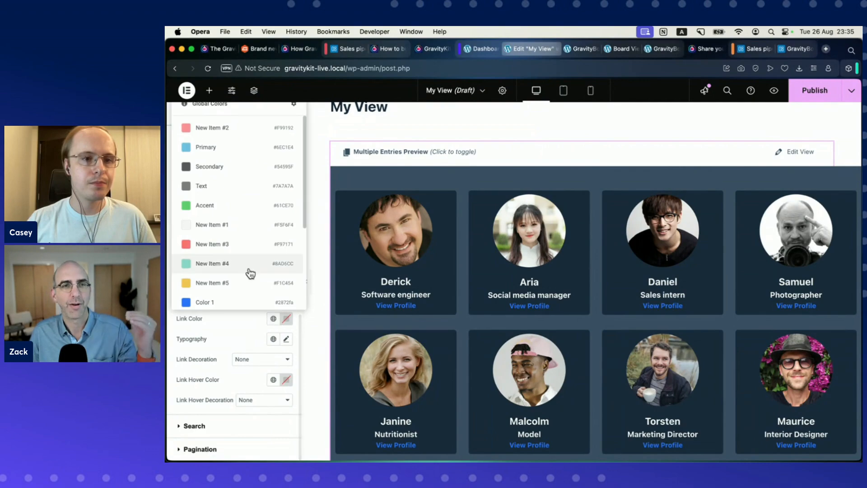
left_click(229, 242)
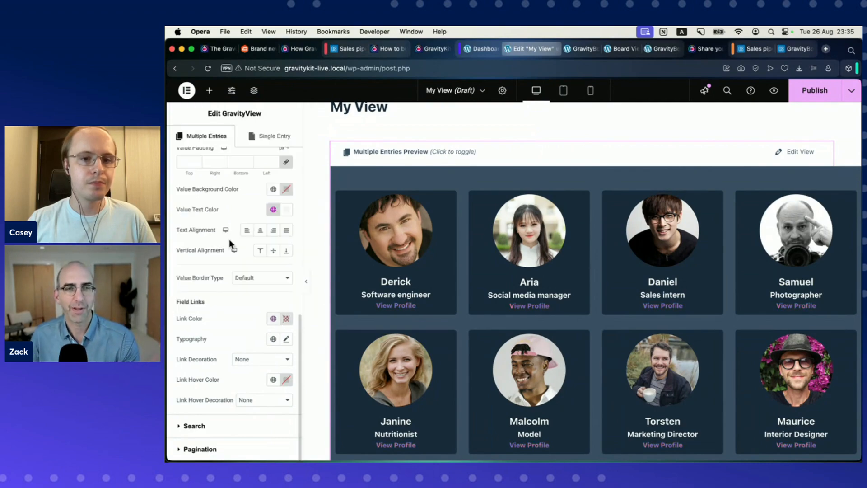
scroll(244, 299, "up", 6)
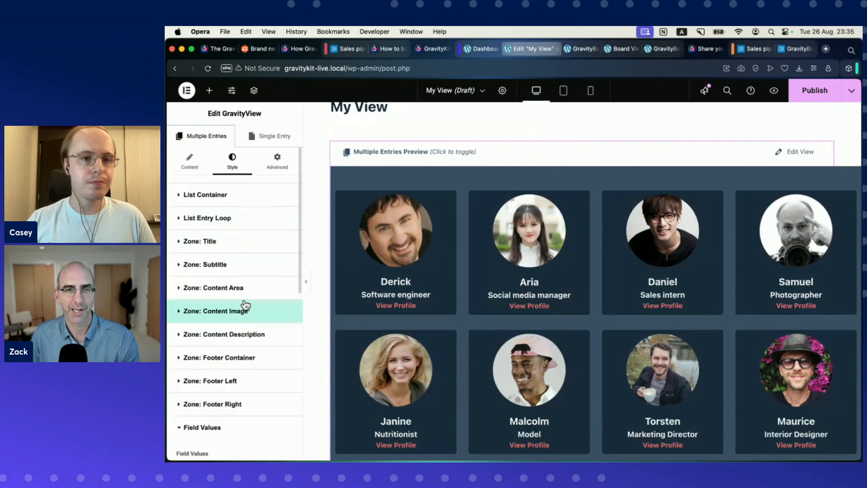
Set the List Entry Loop's padding to 20 px top, 50 px bottom and 0 px right and left.
left_click(212, 218)
scroll(243, 244, "down", 5)
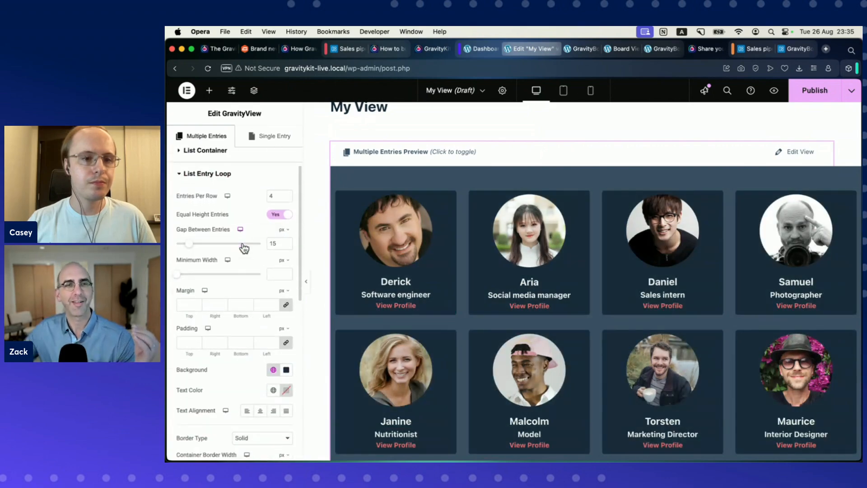
scroll(243, 245, "down", 3)
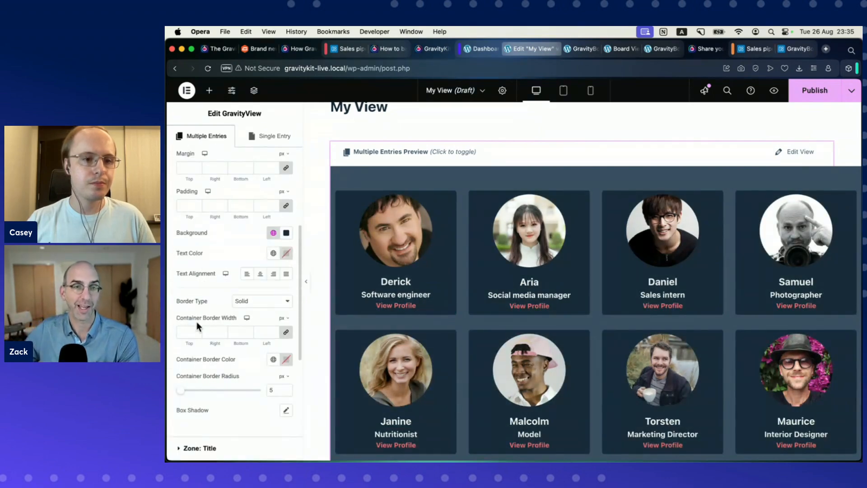
scroll(201, 283, "up", 1)
type("50")
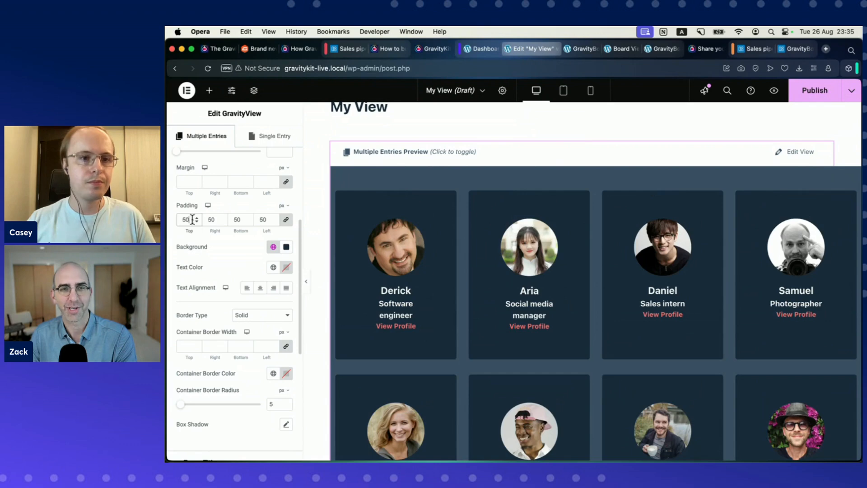
left_click(286, 219)
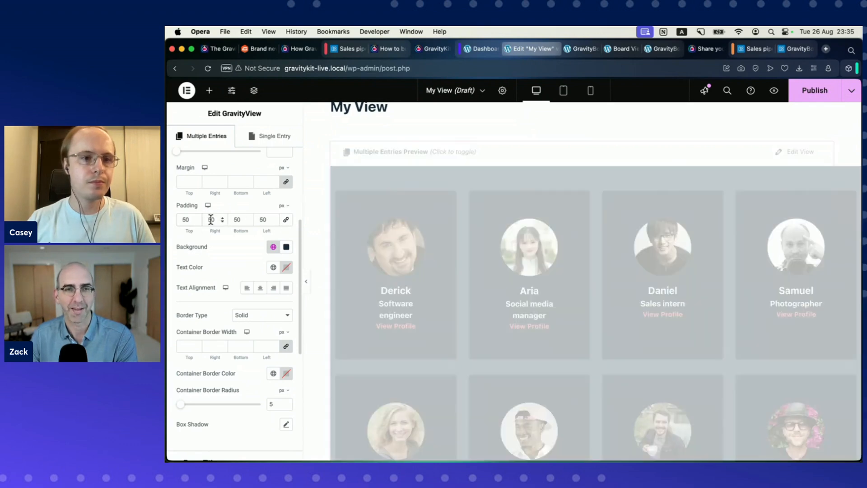
type("0")
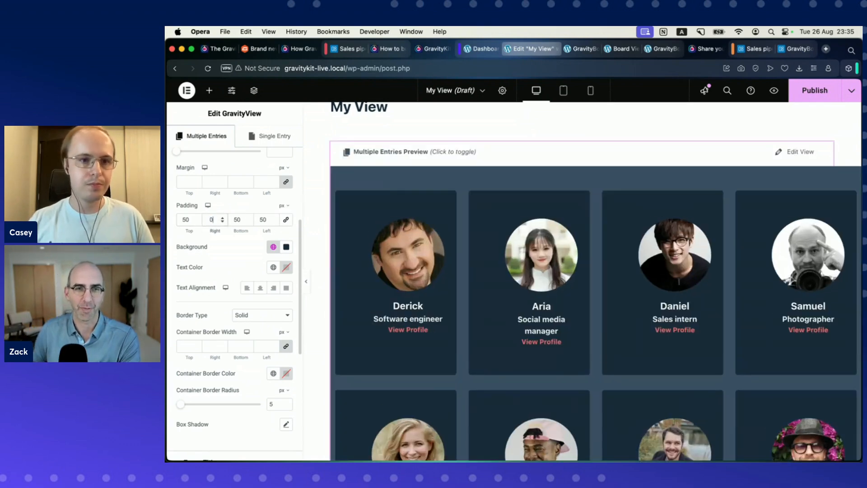
type("0")
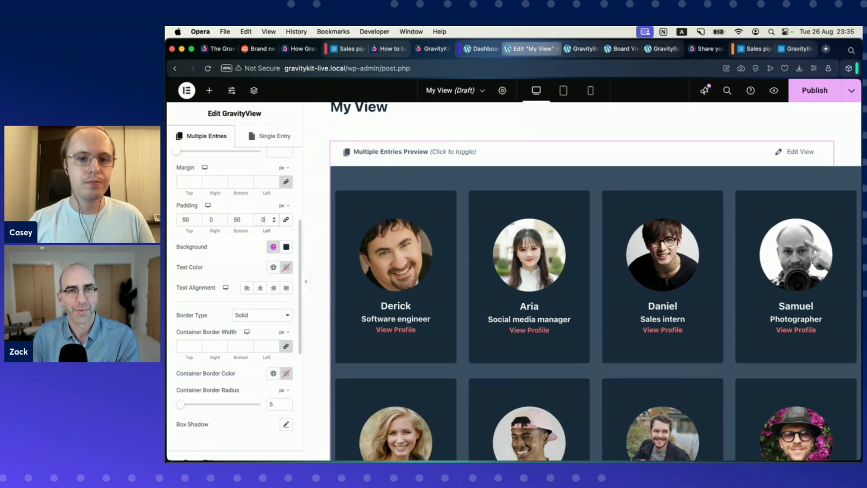
double_click(185, 220)
type("20")
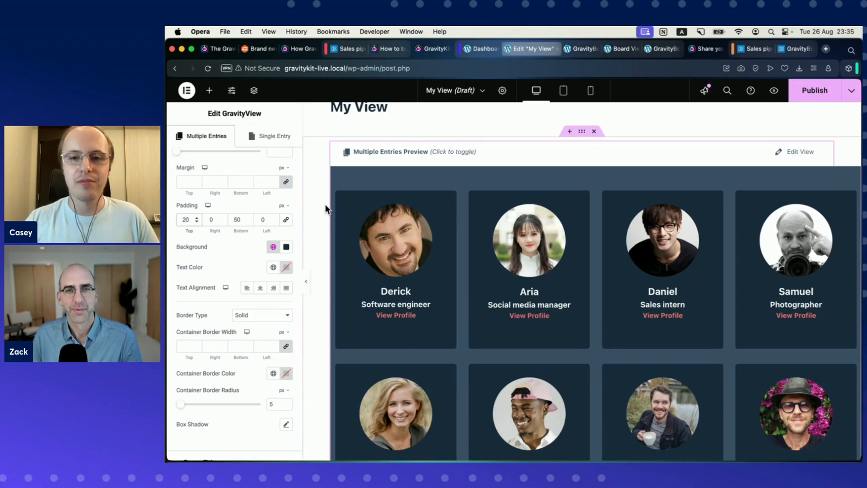
scroll(334, 207, "down", 3)
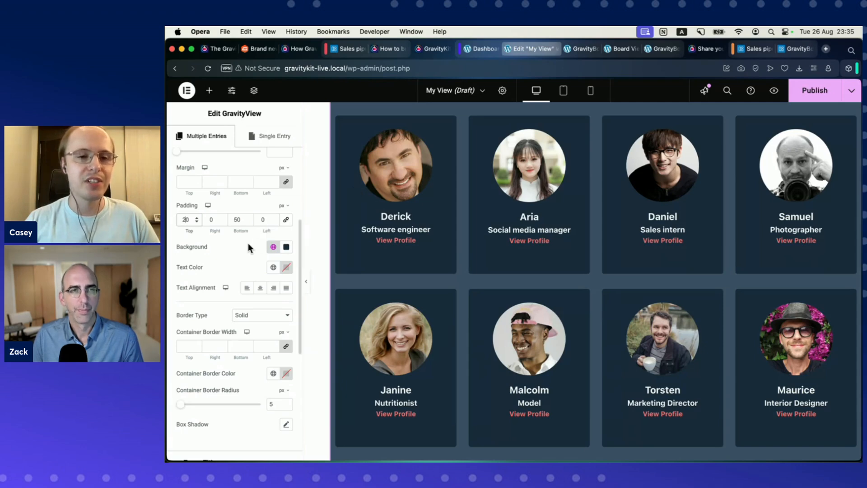
Examine the style options available for the Title zone, the Subtitle zone and the List Entry Loop.
scroll(247, 247, "up", 5)
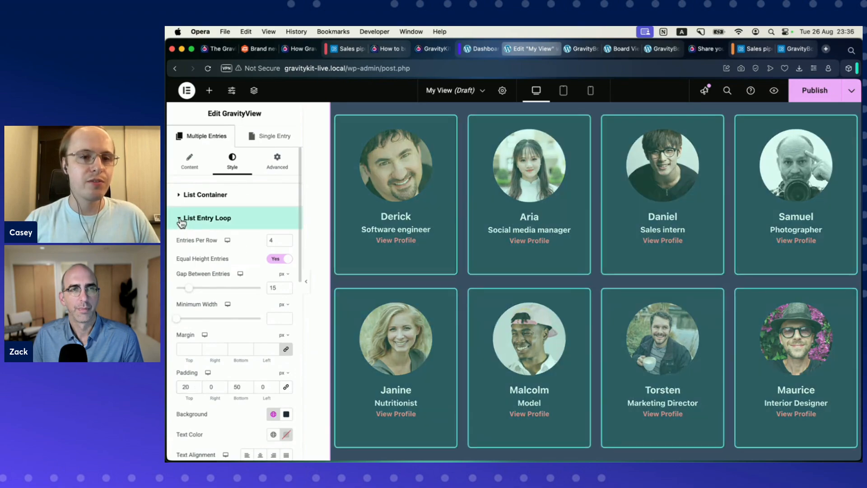
left_click(188, 219)
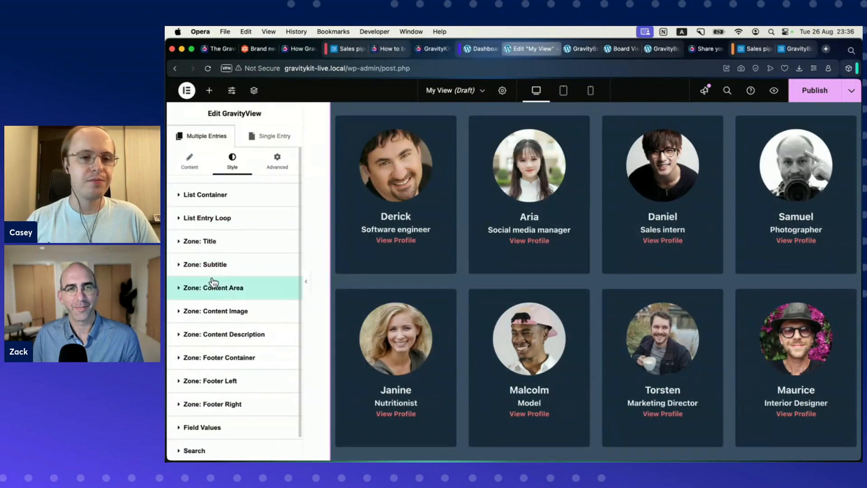
scroll(212, 284, "down", 1)
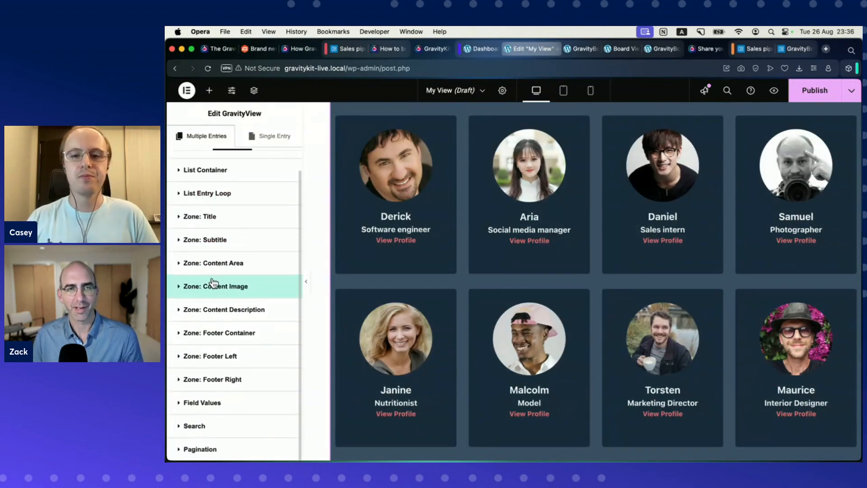
scroll(220, 283, "up", 1)
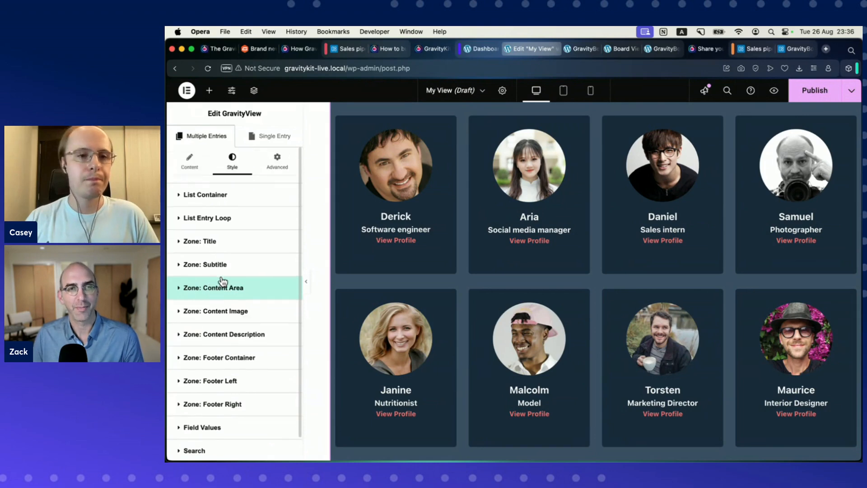
left_click(384, 209)
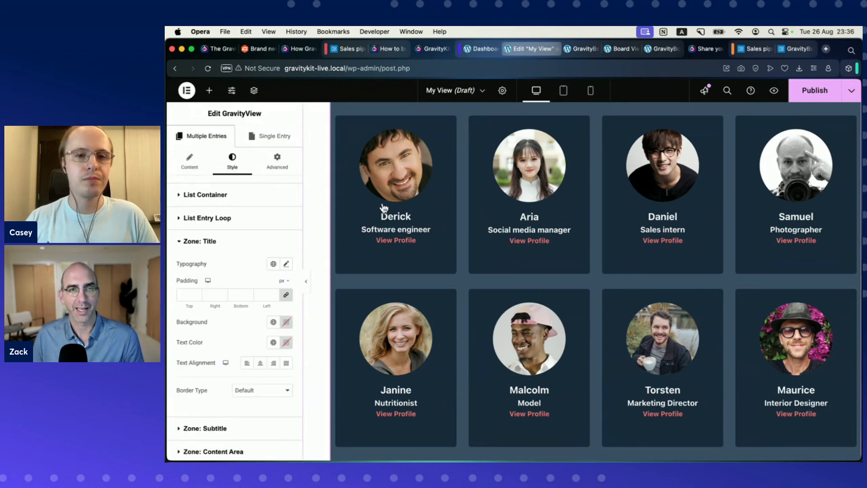
left_click(387, 233)
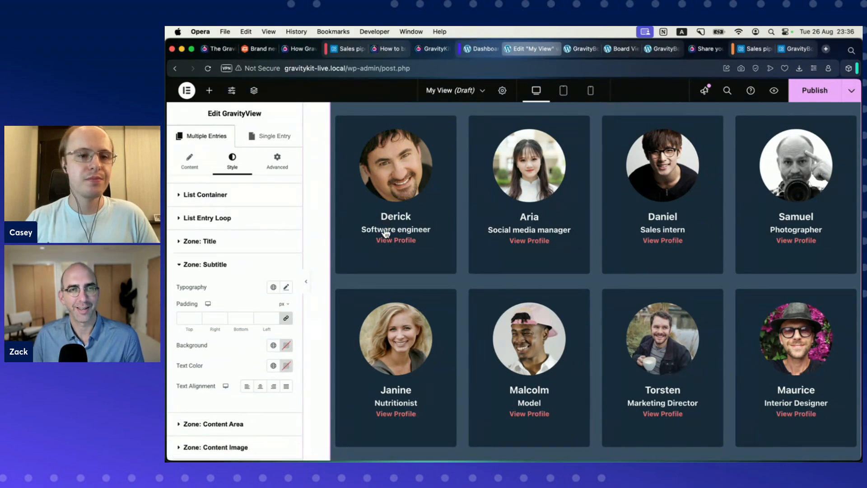
left_click(351, 198)
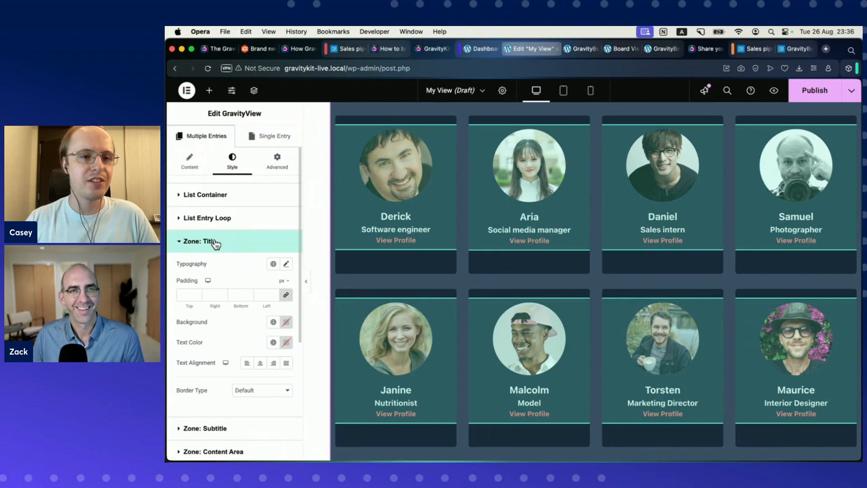
left_click(188, 219)
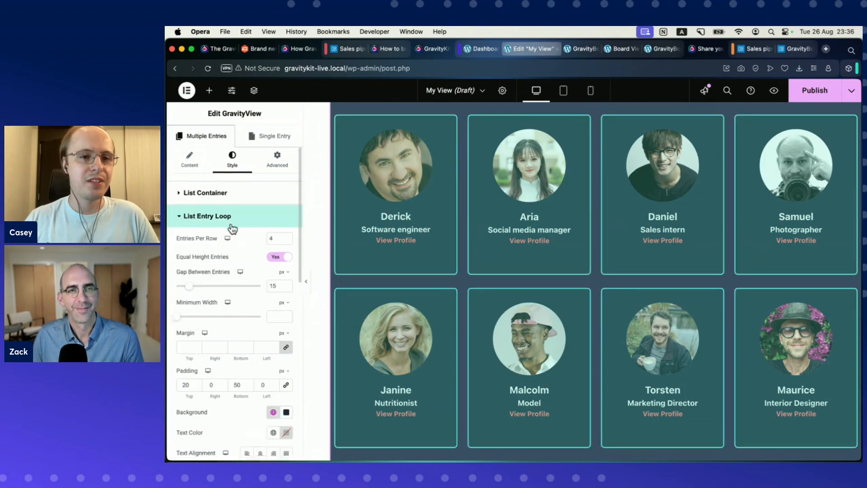
scroll(233, 228, "down", 5)
scroll(232, 228, "down", 2)
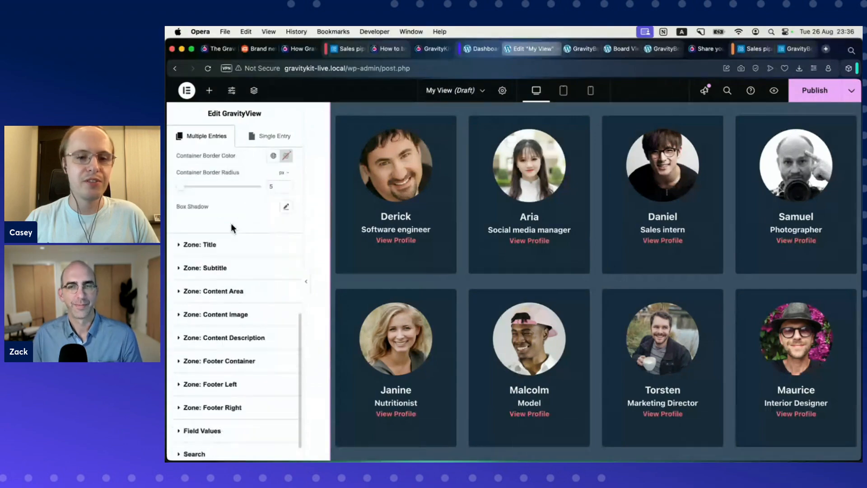
scroll(232, 228, "up", 8)
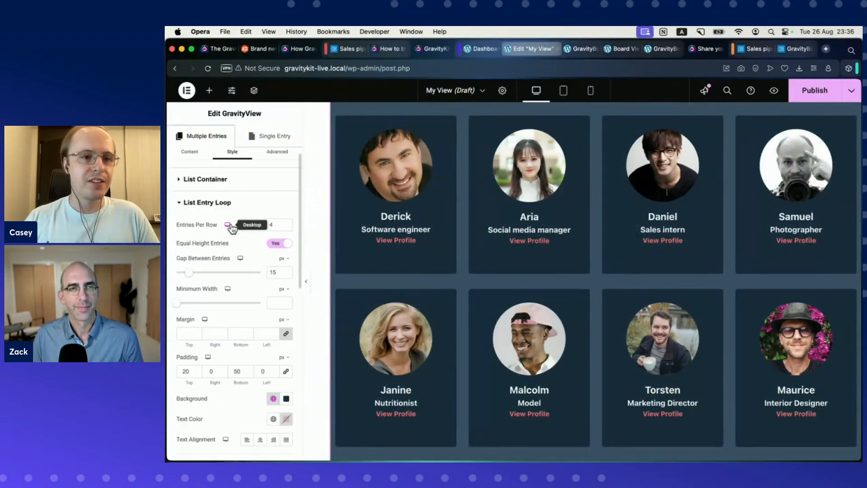
scroll(237, 232, "down", 3)
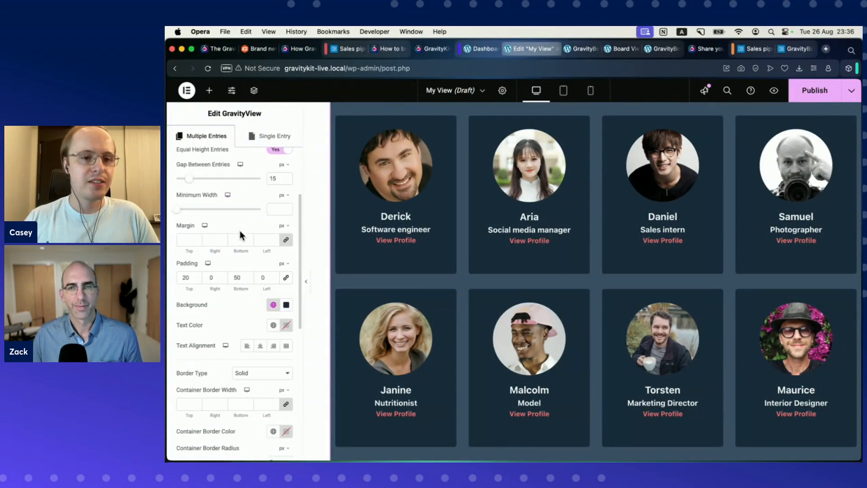
scroll(240, 235, "down", 1)
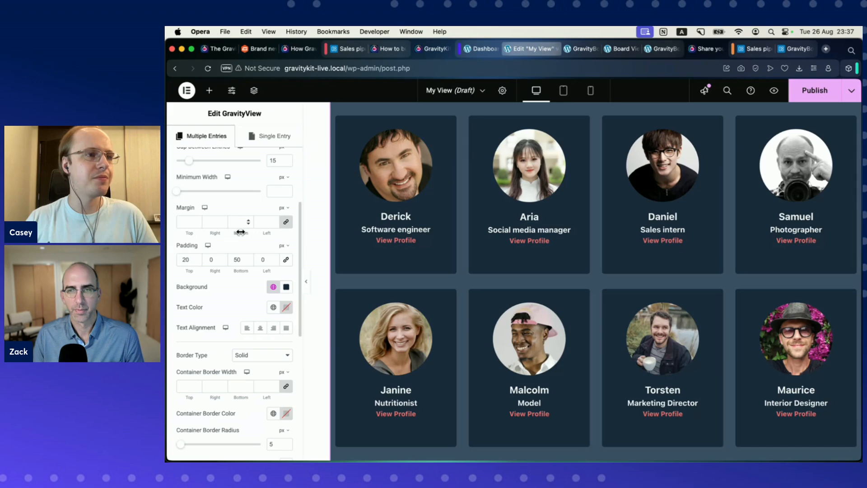
Preview the member profiles layout at mobile and tablet sizes and return to the desktop view.
left_click(565, 91)
left_click(591, 91)
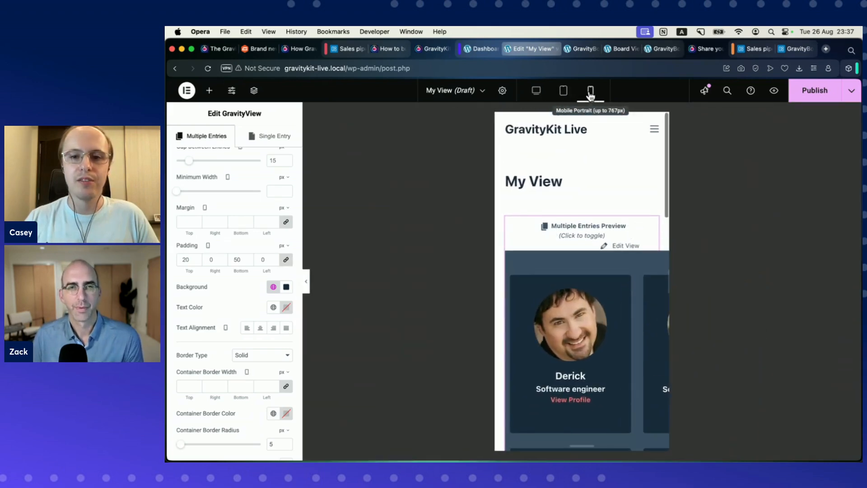
scroll(568, 174, "down", 5)
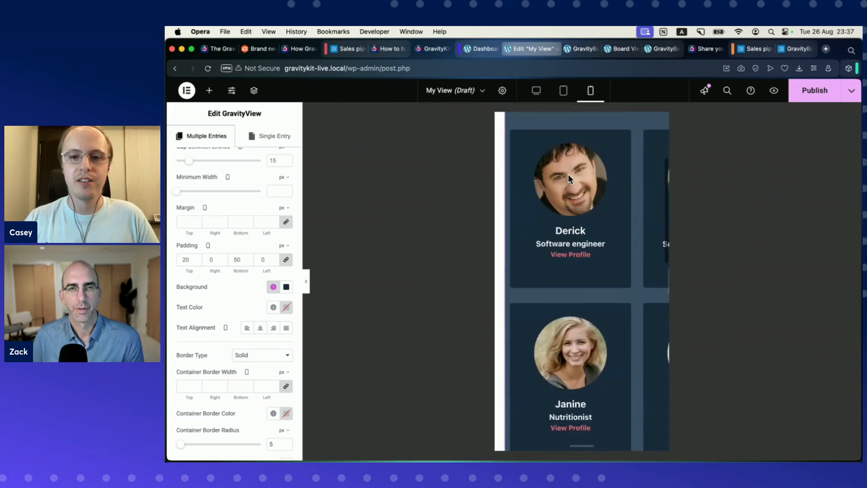
scroll(571, 136, "up", 3)
left_click(564, 91)
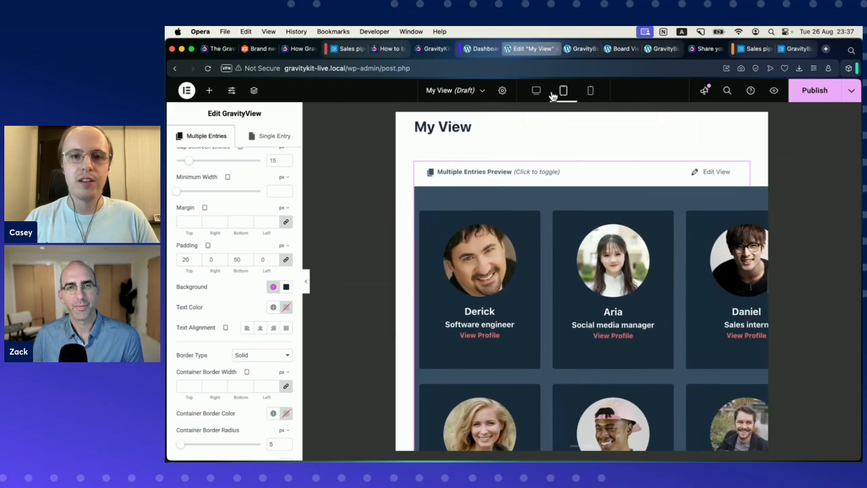
left_click(537, 92)
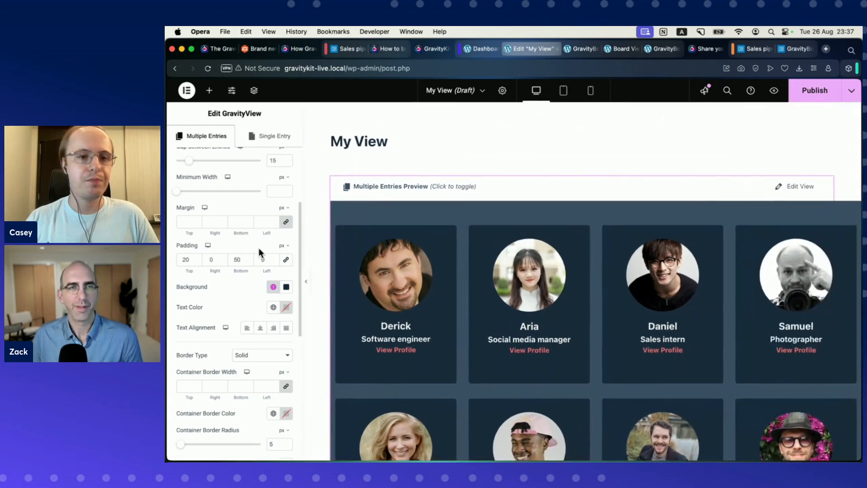
Set the List Entry Loop's Entries Per Row to 1 for Mobile Portrait and check the stacked cards in the preview.
scroll(258, 249, "up", 5)
scroll(260, 252, "down", 1)
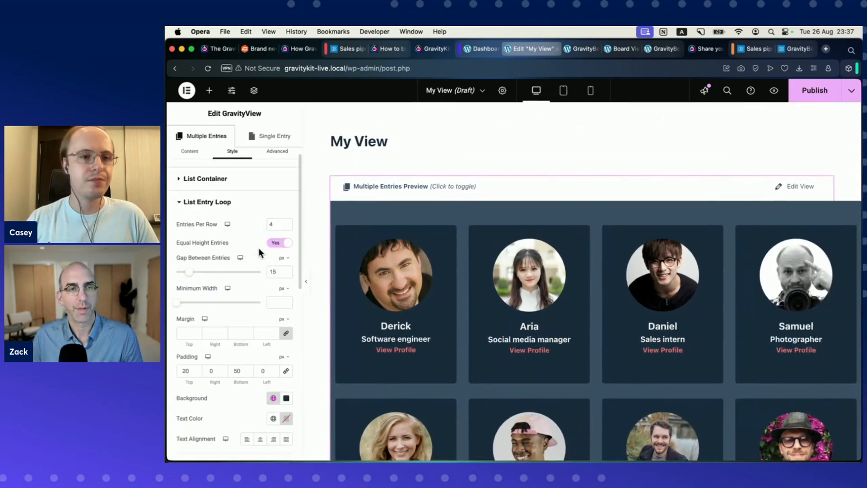
left_click(230, 226)
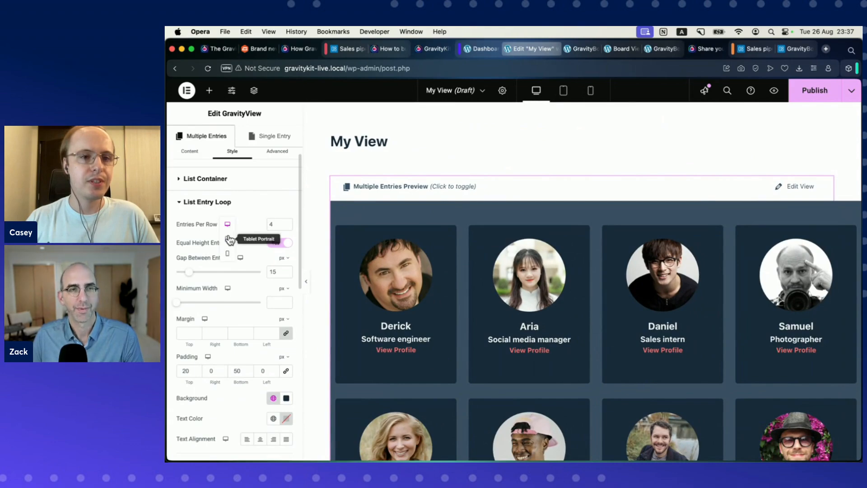
left_click(228, 254)
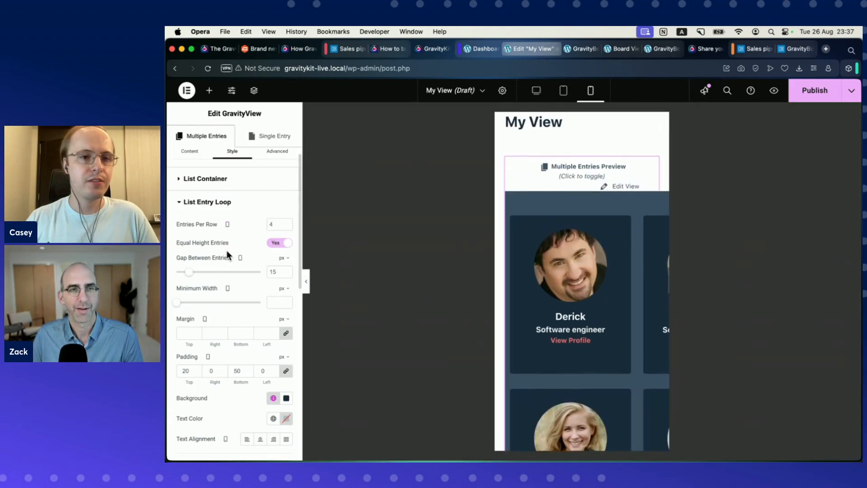
left_click(287, 227)
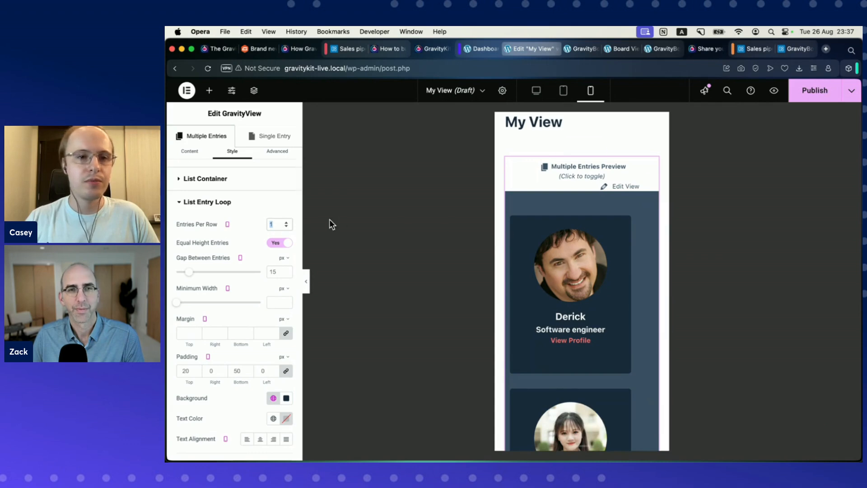
scroll(526, 232, "down", 1)
scroll(527, 231, "down", 10)
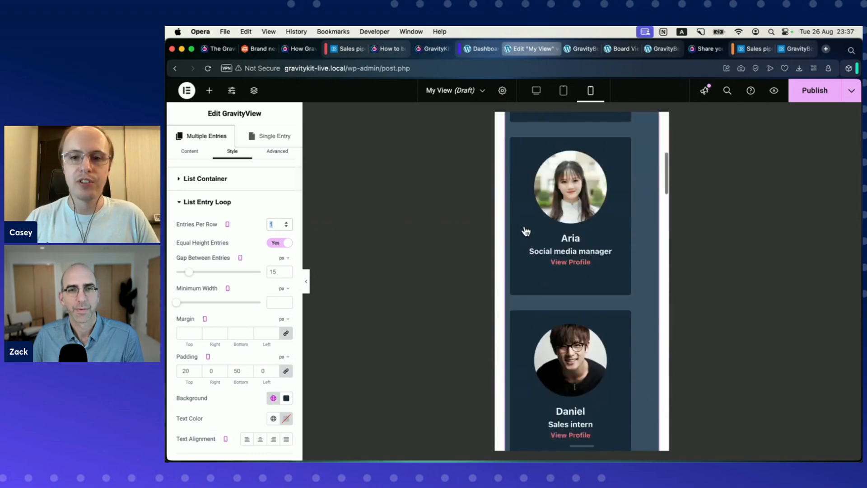
scroll(526, 231, "up", 10)
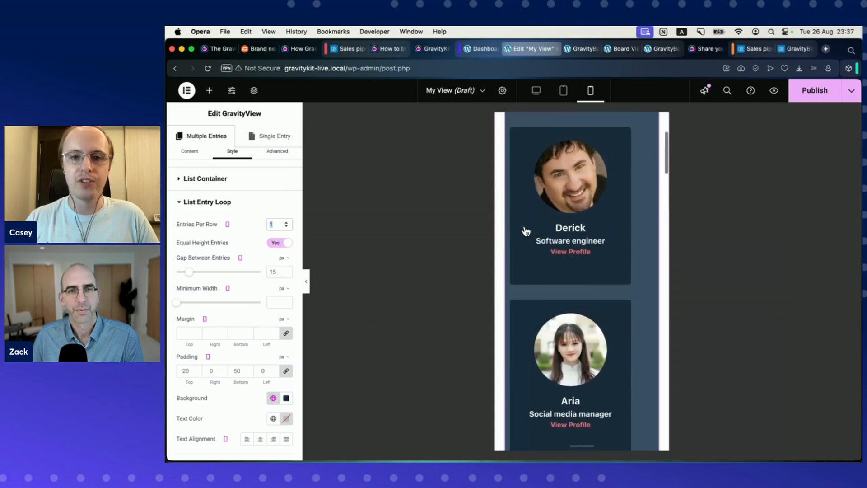
scroll(527, 231, "up", 1)
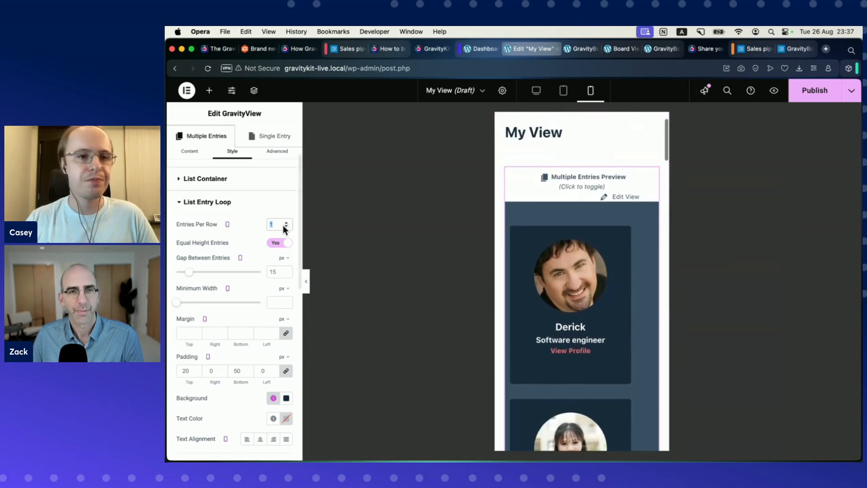
scroll(241, 248, "down", 5)
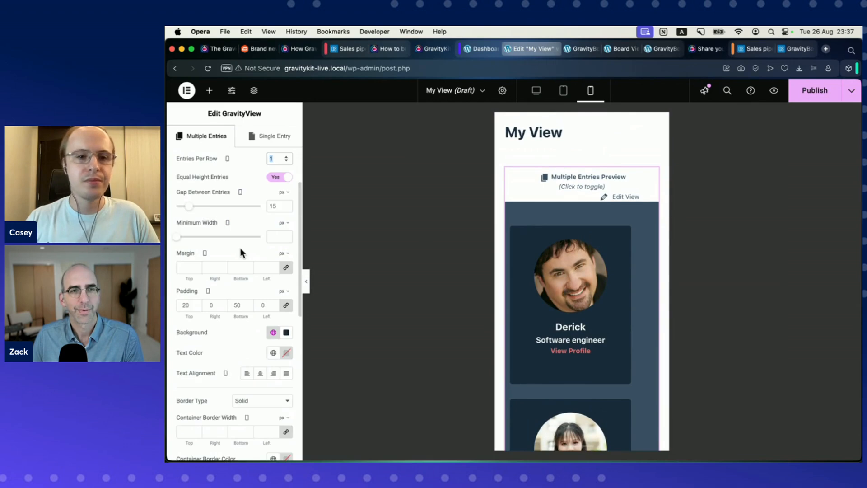
scroll(240, 251, "up", 6)
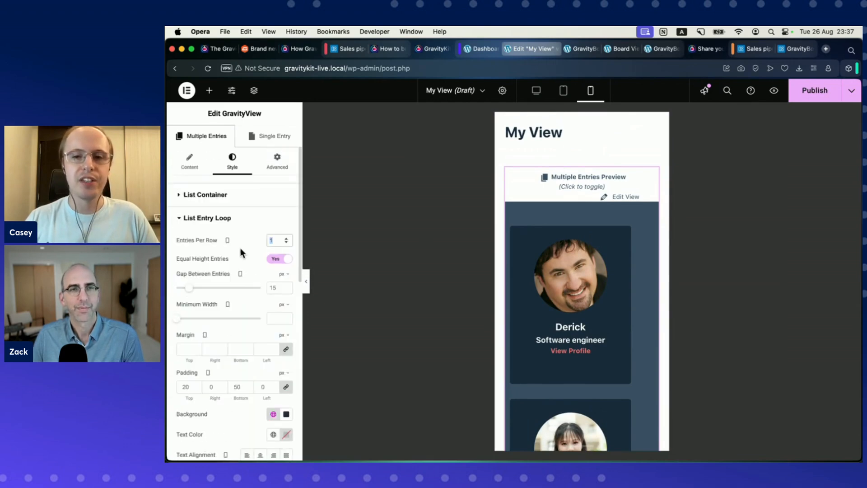
scroll(240, 252, "down", 5)
scroll(240, 248, "down", 1)
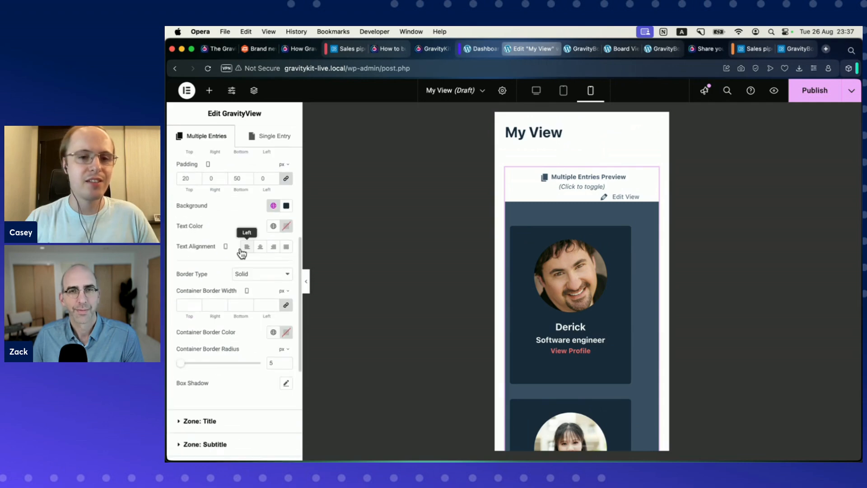
scroll(241, 251, "down", 4)
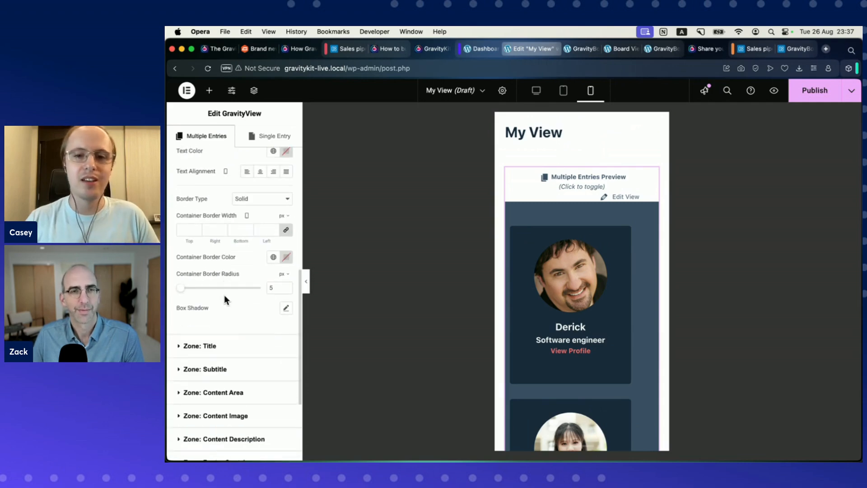
Examine the style options of the Content Area zone and the mobile layout, spacing and border settings of the List Entry Loop.
scroll(224, 294, "down", 3)
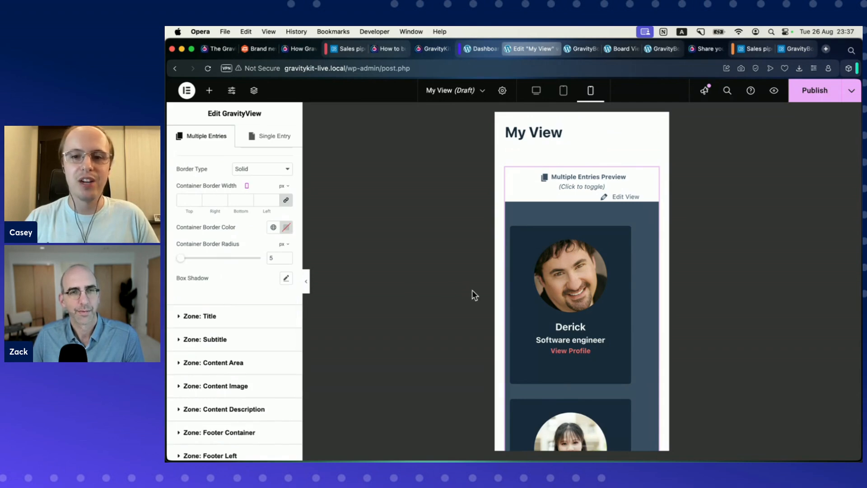
scroll(237, 283, "down", 4)
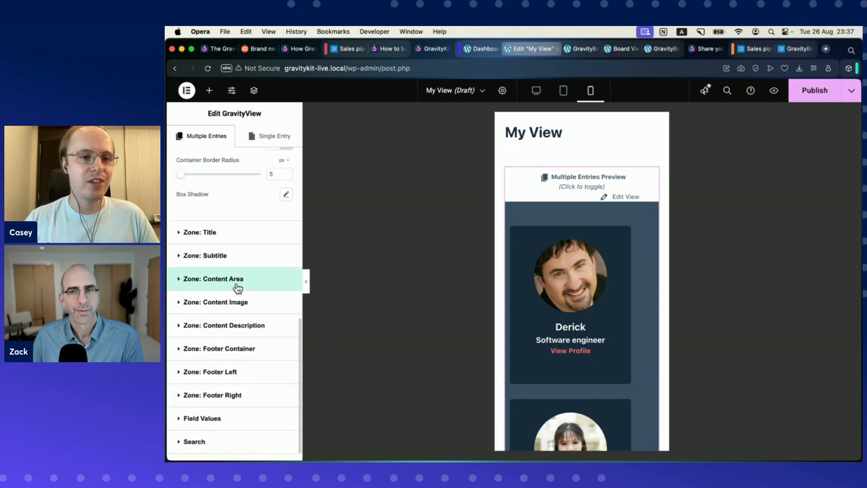
left_click(181, 281)
scroll(233, 291, "down", 2)
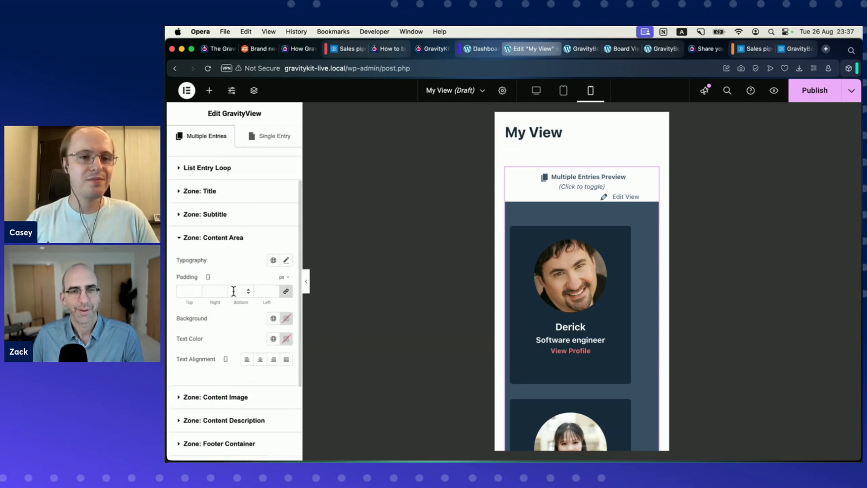
scroll(233, 290, "up", 1)
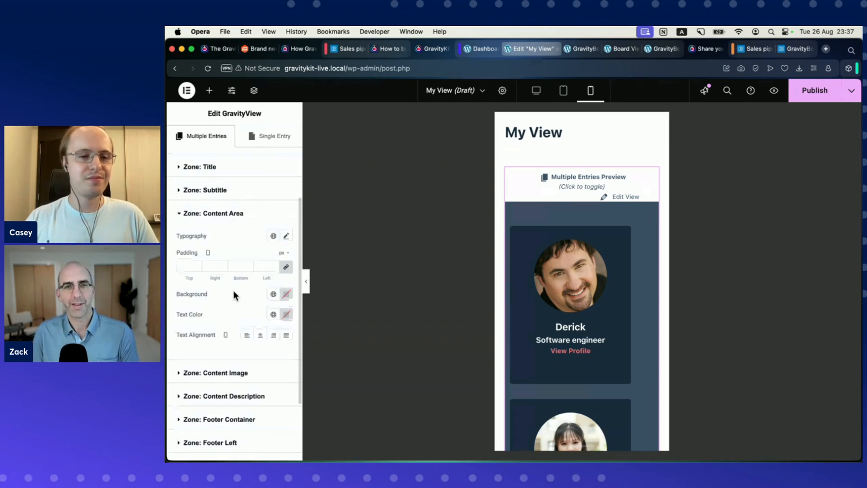
scroll(233, 291, "up", 3)
left_click(212, 216)
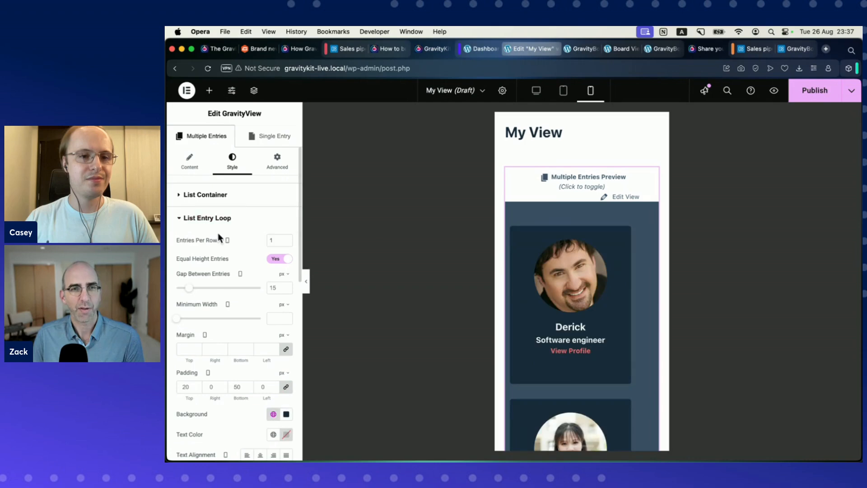
scroll(238, 253, "down", 3)
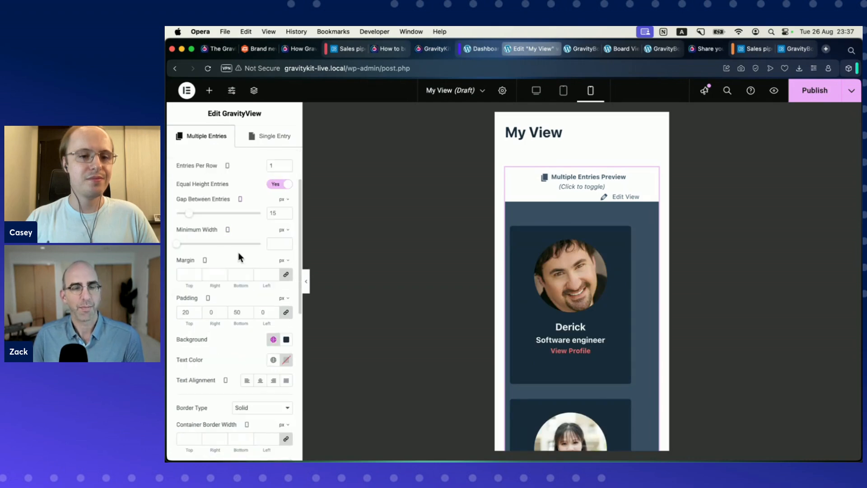
scroll(238, 256, "down", 1)
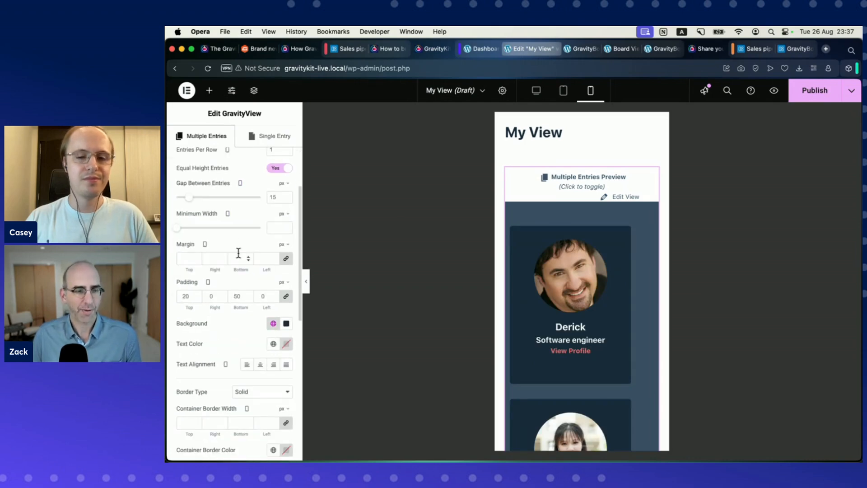
scroll(238, 257, "up", 4)
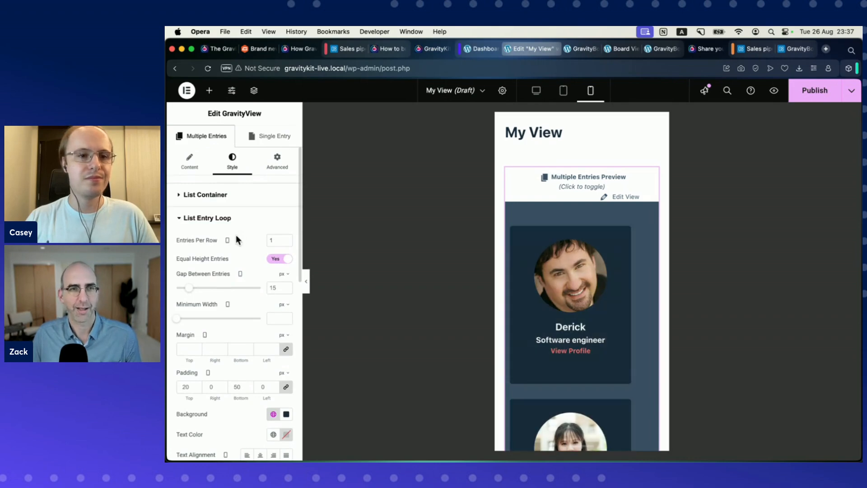
Switch the responsive preview back to desktop and look over the rows of member profile cards.
left_click(229, 241)
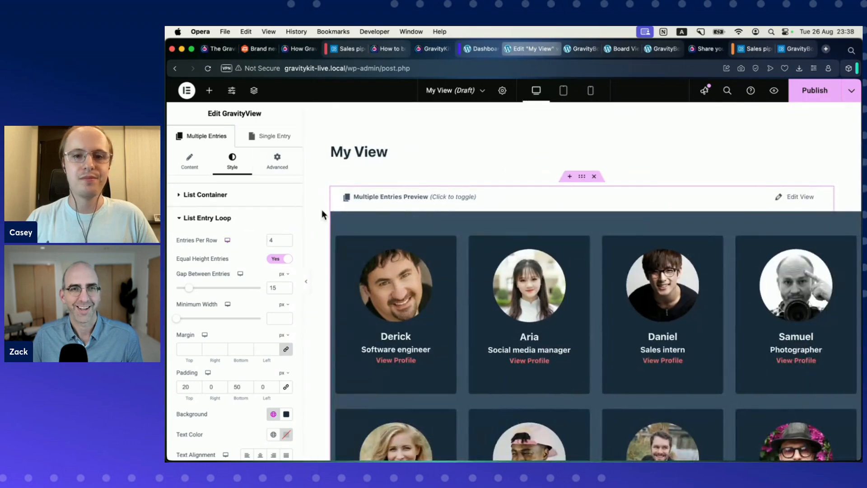
scroll(344, 224, "down", 3)
scroll(344, 224, "down", 2)
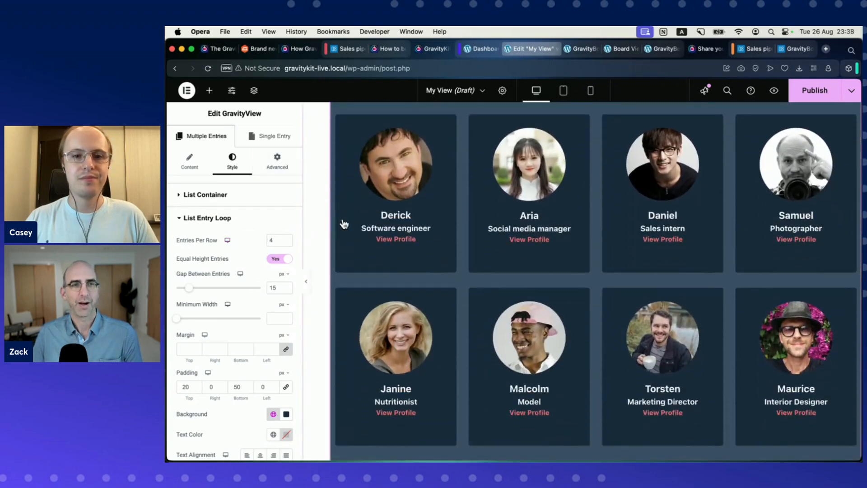